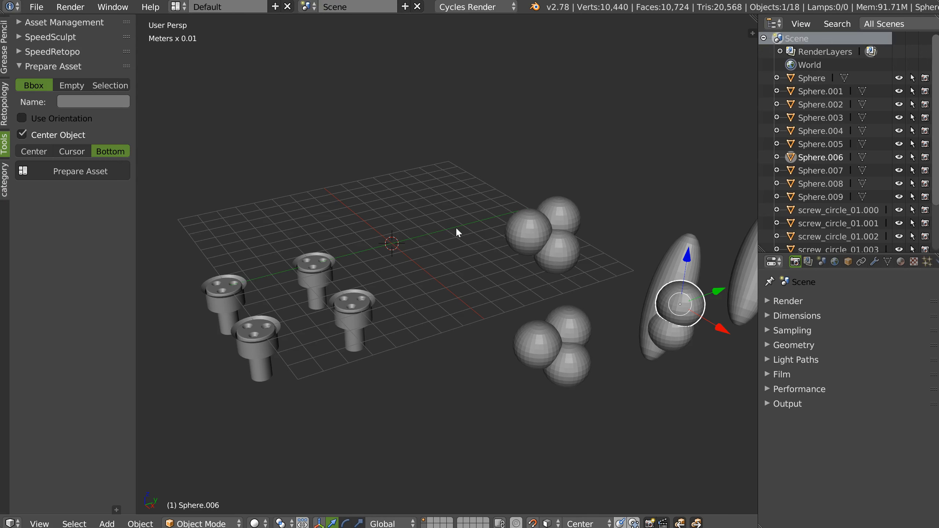
Look through the Empty and Selection options of Prepare Asset, then return to Bbox mode.
{"action": "middle_click_drag", "start_coordinate": [409, 203], "coordinate": [413, 194], "text": "shift"}
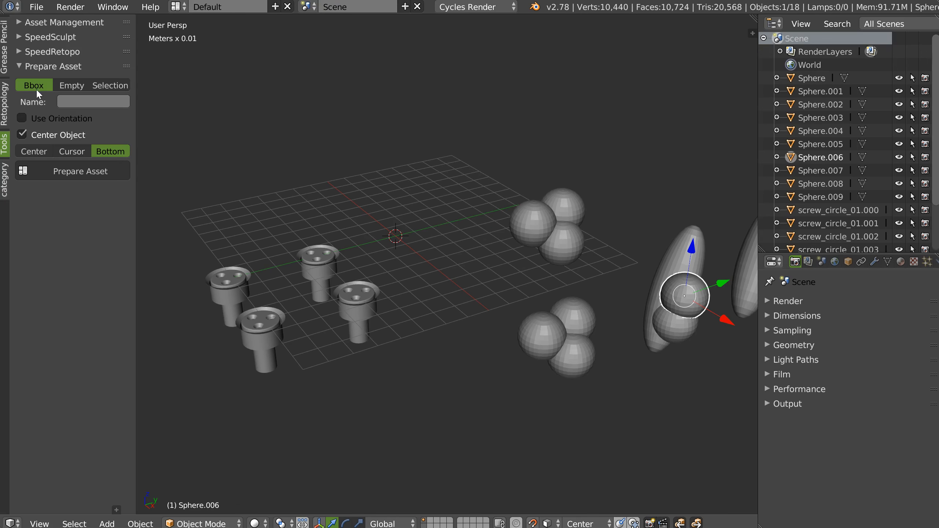
{"action": "left_click", "coordinate": [72, 85]}
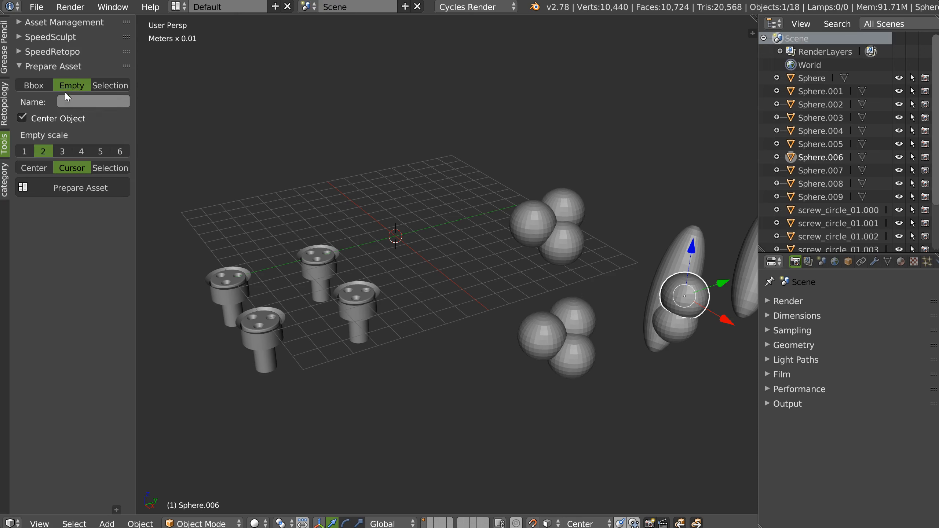
{"action": "left_click", "coordinate": [109, 86]}
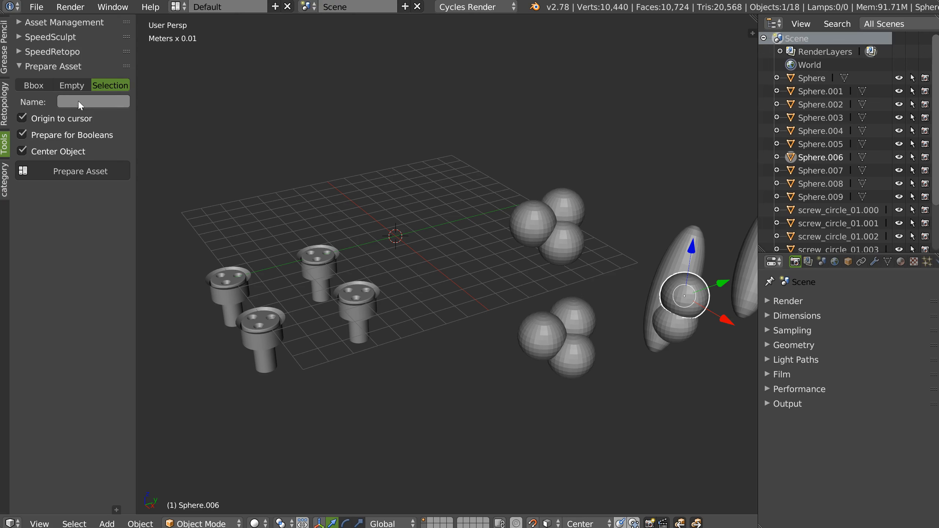
{"action": "left_click", "coordinate": [34, 85]}
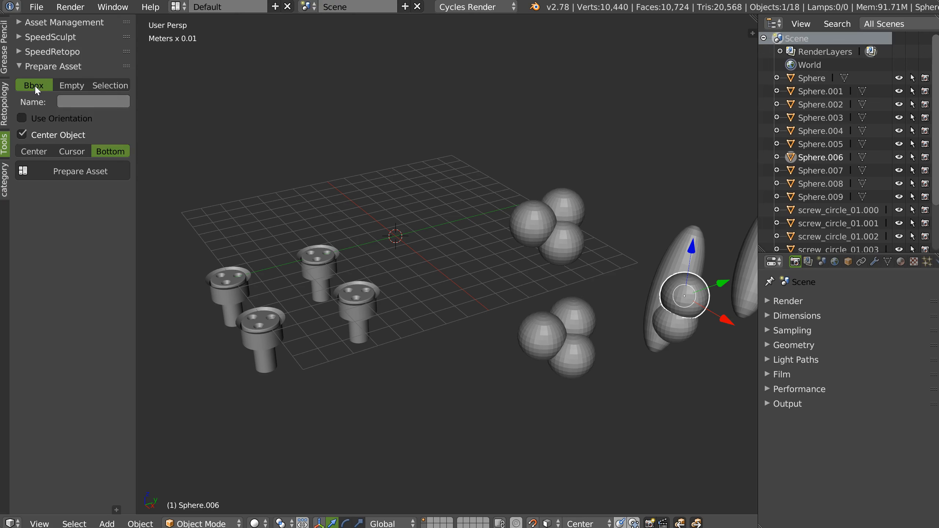
Try preparing the three spheres at the grid's edge as a Bbox asset with Bottom origin and Center Object off.
{"action": "right_click", "coordinate": [536, 211]}
{"action": "right_click", "coordinate": [560, 205], "text": "shift"}
{"action": "right_click", "coordinate": [572, 258], "text": "shift"}
{"action": "middle_click_drag", "start_coordinate": [572, 258], "coordinate": [486, 173]}
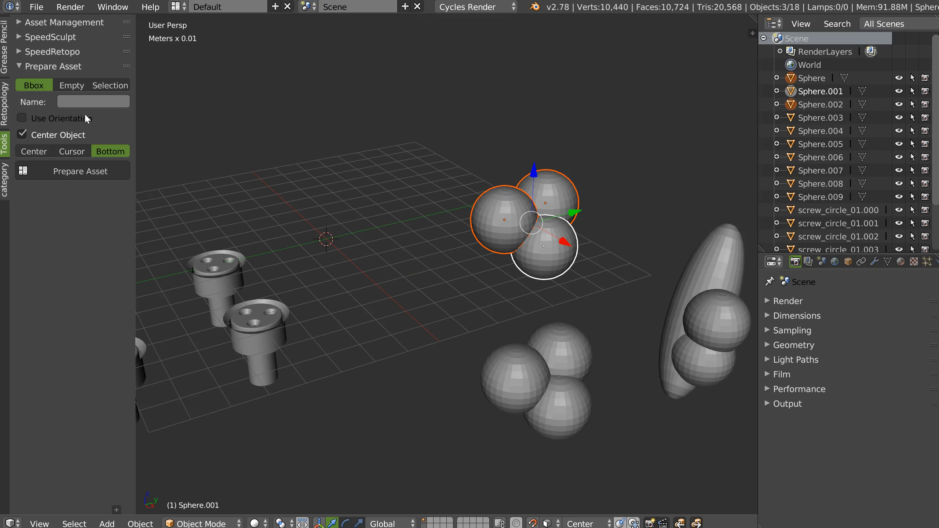
{"action": "left_click", "coordinate": [23, 134]}
{"action": "mouse_move", "coordinate": [540, 279]}
{"action": "middle_mouse_down"}
{"action": "mouse_move", "coordinate": [545, 251]}
{"action": "mouse_move", "coordinate": [532, 264]}
{"action": "middle_mouse_up"}
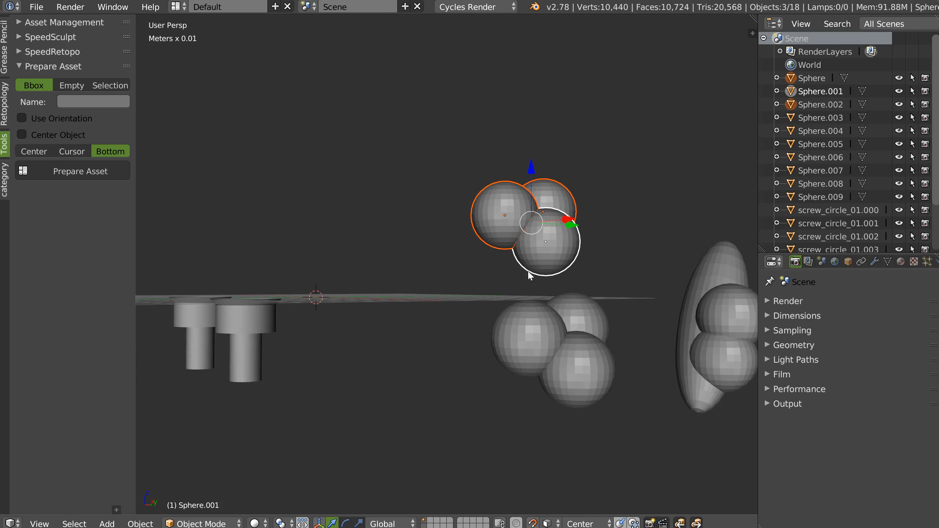
{"action": "left_click", "coordinate": [67, 172]}
{"action": "mouse_move", "coordinate": [533, 256]}
{"action": "middle_mouse_down"}
{"action": "mouse_move", "coordinate": [529, 268]}
{"action": "mouse_move", "coordinate": [586, 256]}
{"action": "mouse_move", "coordinate": [537, 265]}
{"action": "mouse_move", "coordinate": [515, 258]}
{"action": "middle_mouse_up"}
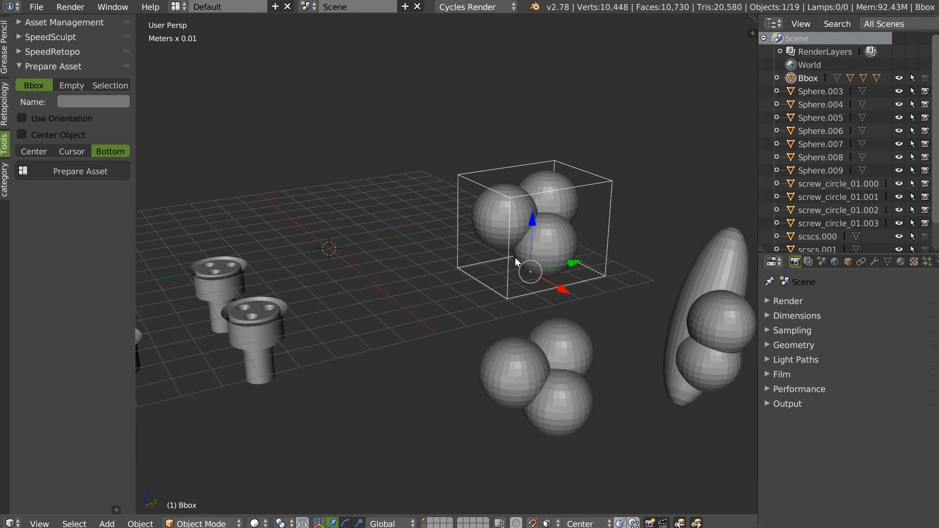
{"action": "key", "text": "ctrl+z"}
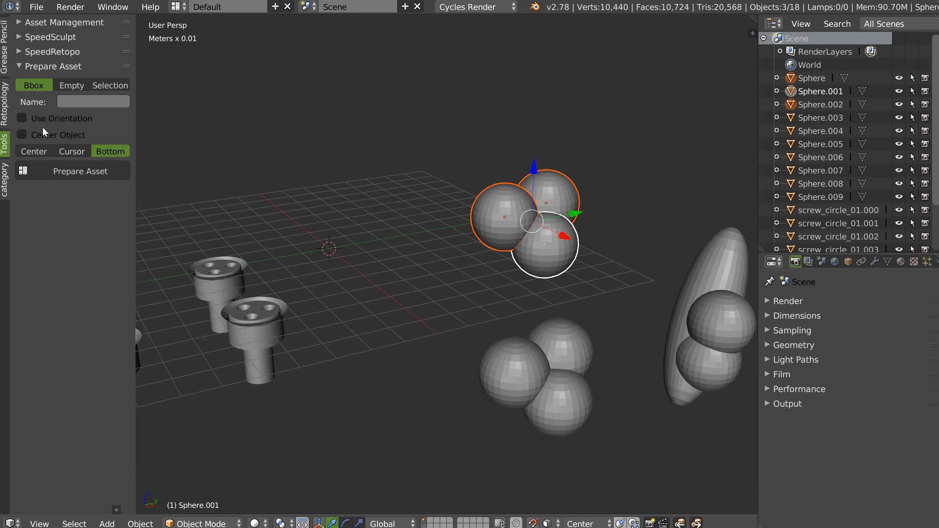
Try preparing the same three spheres as a Bbox asset with Center Object on and Bottom origin.
{"action": "left_click", "coordinate": [21, 135]}
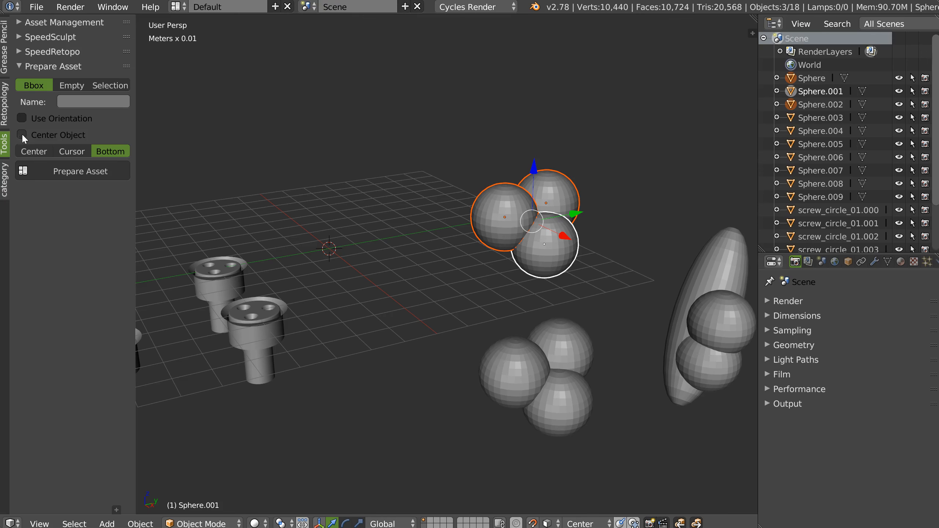
{"action": "left_click", "coordinate": [92, 173]}
{"action": "middle_click_drag", "start_coordinate": [318, 215], "coordinate": [423, 226]}
{"action": "scroll", "coordinate": [407, 256], "scroll_direction": "down", "scroll_amount": 3}
{"action": "key", "text": "ctrl+z"}
Select the standalone elongated sphere and enable Use Orientation and Rotate Object for the Bbox preparation.
{"action": "scroll", "coordinate": [423, 226], "scroll_direction": "up", "scroll_amount": 3}
{"action": "middle_click_drag", "start_coordinate": [523, 217], "coordinate": [382, 196], "text": "shift"}
{"action": "right_click", "coordinate": [662, 265]}
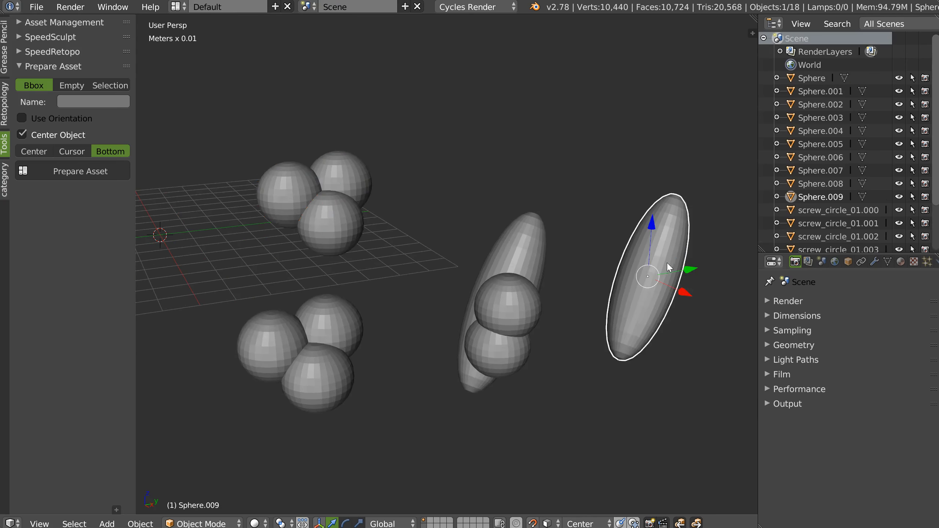
{"action": "middle_click_drag", "start_coordinate": [662, 265], "coordinate": [527, 231]}
{"action": "left_click", "coordinate": [50, 124]}
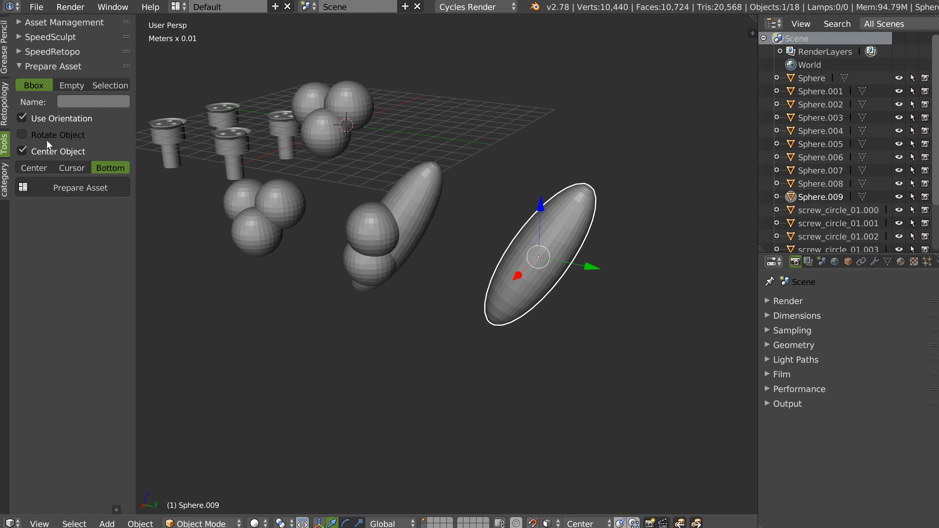
{"action": "left_click", "coordinate": [22, 135]}
{"action": "middle_click_drag", "start_coordinate": [407, 165], "coordinate": [590, 293]}
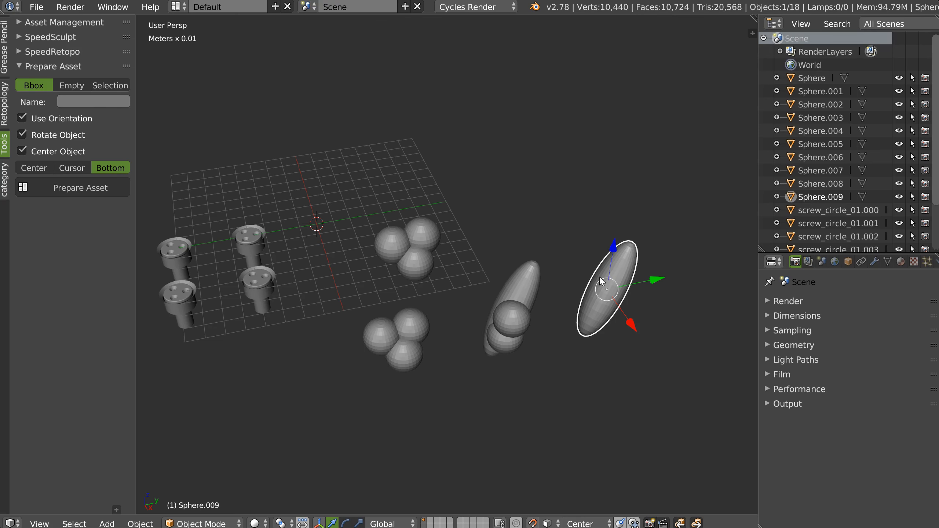
Switch the transform orientation to Local.
{"action": "key", "text": "ctrl+space"}
{"action": "key", "text": "alt+space"}
{"action": "left_click", "coordinate": [699, 292]}
{"action": "mouse_move", "coordinate": [592, 270]}
{"action": "middle_mouse_down"}
{"action": "mouse_move", "coordinate": [580, 256]}
{"action": "mouse_move", "coordinate": [581, 264]}
{"action": "middle_mouse_up"}
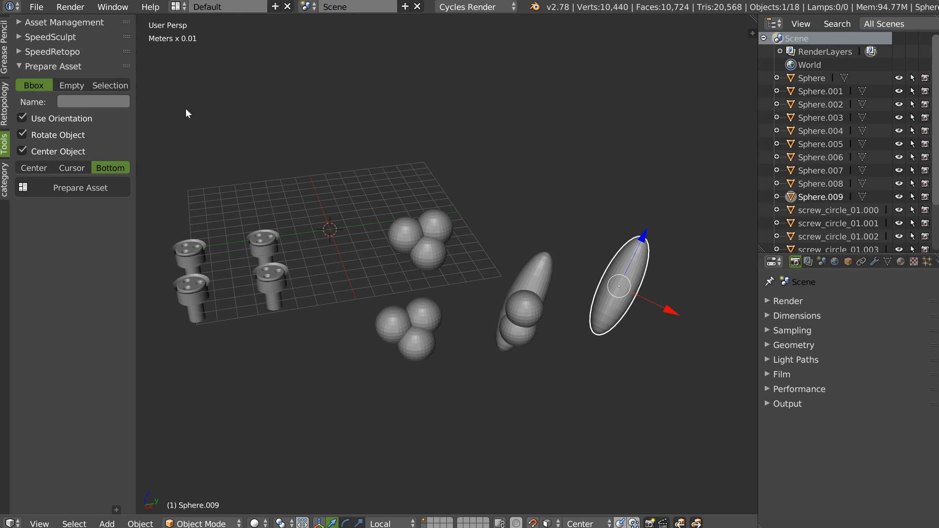
Try preparing the standalone elongated sphere as a Bbox asset with Use Orientation, Rotate Object and Center Object on.
{"action": "left_click", "coordinate": [68, 188]}
{"action": "middle_click_drag", "start_coordinate": [335, 209], "coordinate": [530, 270]}
{"action": "key", "text": "ctrl+z"}
Select the two round spheres together with the elongated sphere behind them, keeping the elongated one active.
{"action": "right_click", "coordinate": [538, 271]}
{"action": "right_click", "coordinate": [526, 292], "text": "shift"}
{"action": "right_click", "coordinate": [551, 235], "text": "shift"}
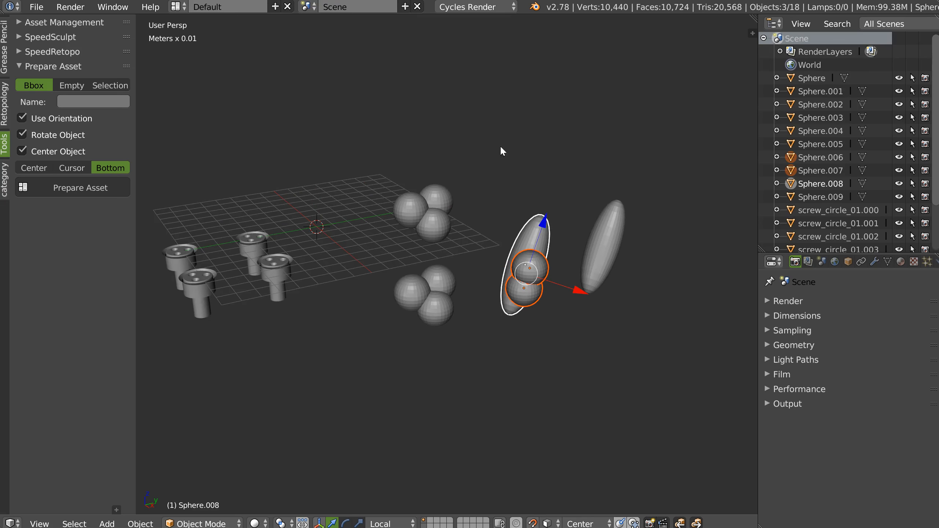
{"action": "scroll", "coordinate": [579, 229], "scroll_direction": "up", "scroll_amount": 2}
{"action": "middle_click_drag", "start_coordinate": [554, 270], "coordinate": [521, 236]}
{"action": "right_click", "coordinate": [520, 273], "text": "shift"}
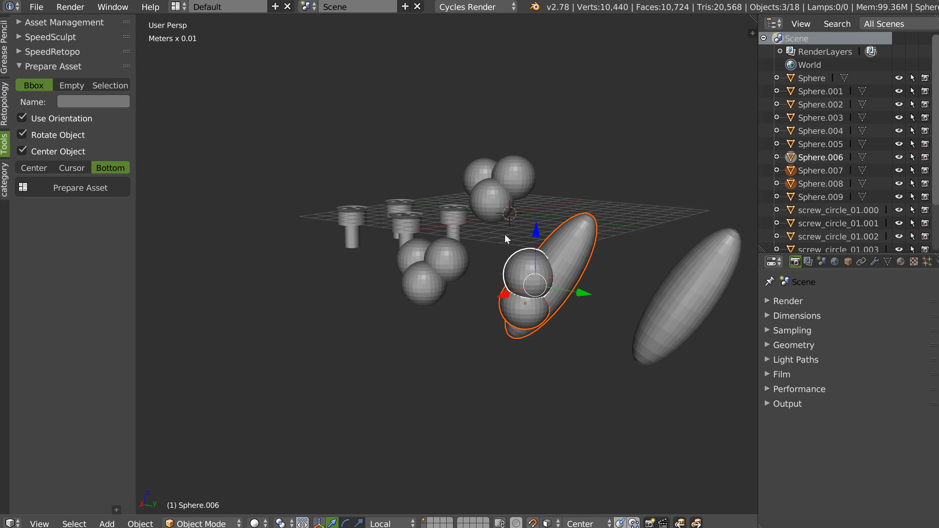
{"action": "mouse_move", "coordinate": [540, 269]}
{"action": "middle_mouse_down"}
{"action": "mouse_move", "coordinate": [551, 255]}
{"action": "mouse_move", "coordinate": [558, 265]}
{"action": "mouse_move", "coordinate": [536, 252]}
{"action": "middle_mouse_up"}
{"action": "right_click", "coordinate": [587, 261], "text": "shift"}
{"action": "middle_click_drag", "start_coordinate": [591, 264], "coordinate": [201, 132]}
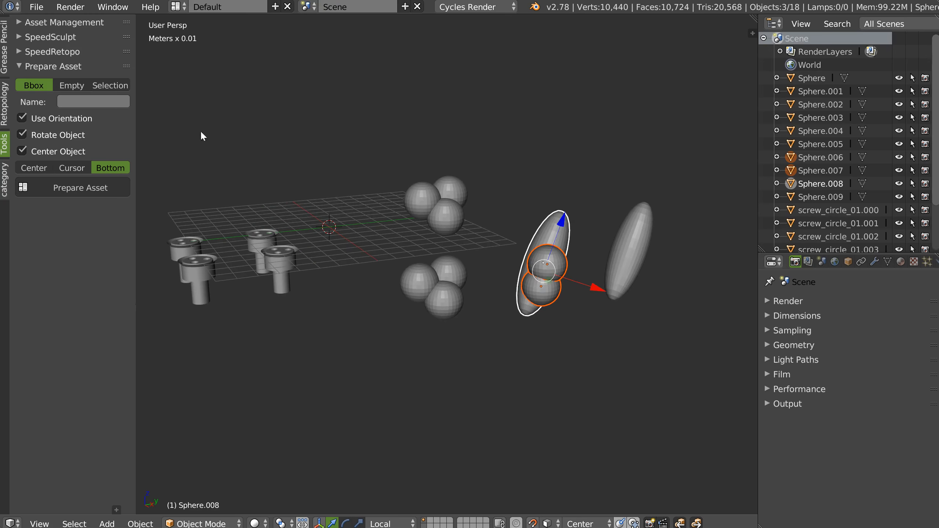
Try preparing the elongated sphere and its two round spheres as an oriented, rotated and centered Bbox asset.
{"action": "left_click", "coordinate": [90, 189]}
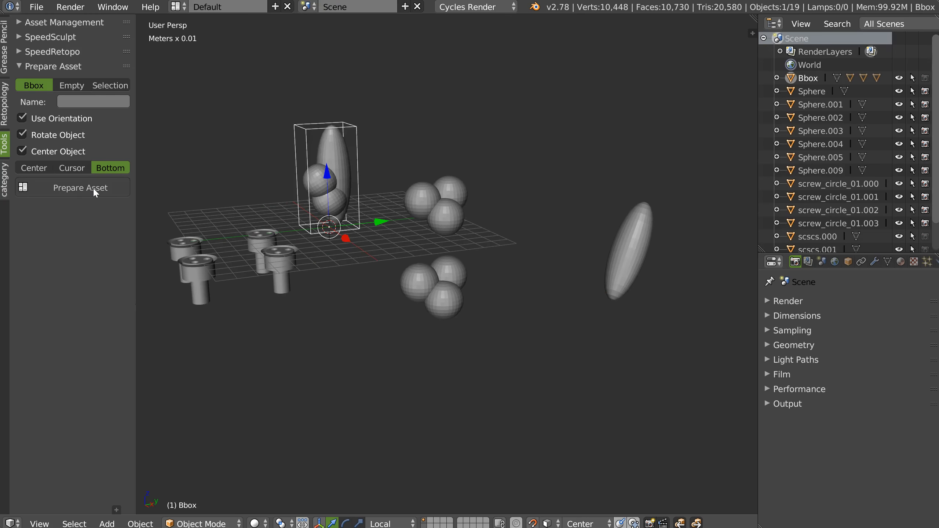
{"action": "middle_click_drag", "start_coordinate": [355, 200], "coordinate": [364, 184]}
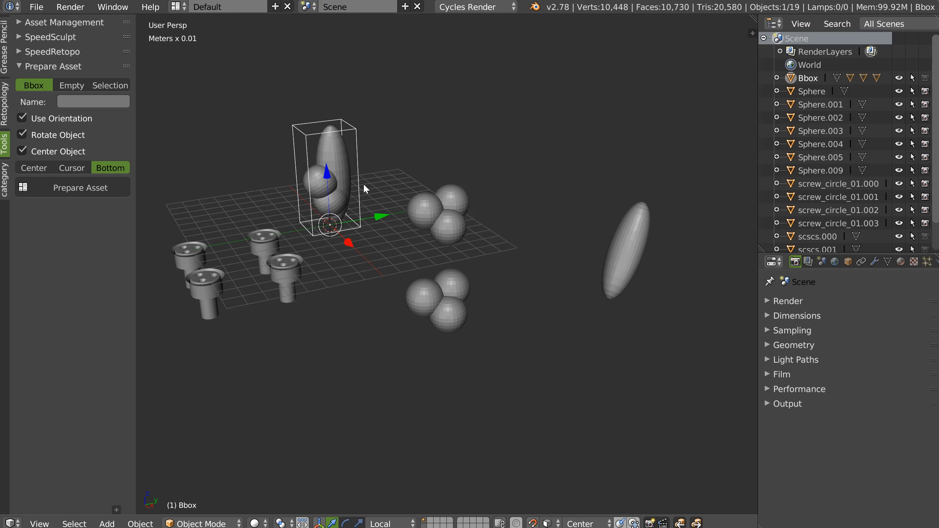
{"action": "key", "text": "ctrl+z"}
Try preparing the tilted group as a Bbox asset with Use Orientation on and Rotate Object and Center Object off.
{"action": "middle_click_drag", "start_coordinate": [445, 196], "coordinate": [470, 196], "text": "shift"}
{"action": "middle_click_drag", "start_coordinate": [468, 231], "coordinate": [482, 245], "text": "shift"}
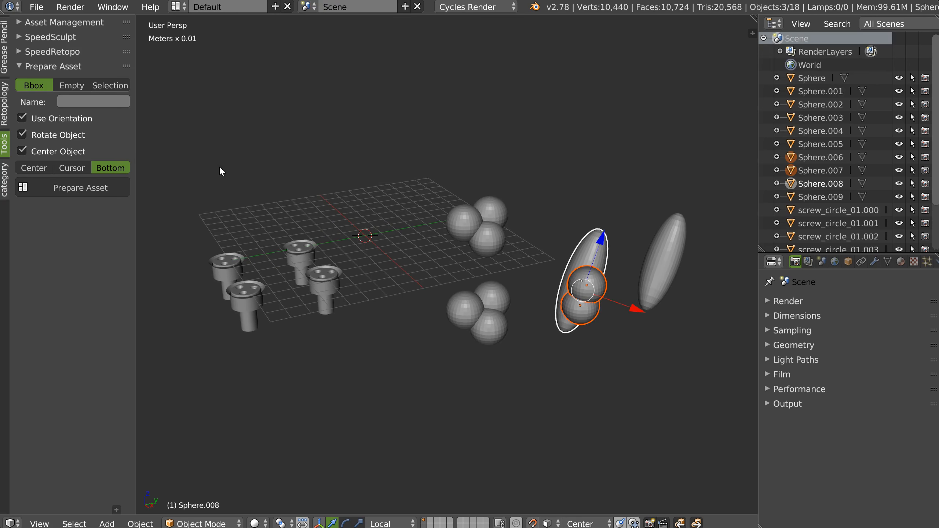
{"action": "left_click", "coordinate": [35, 134]}
{"action": "left_click", "coordinate": [26, 151]}
{"action": "left_click", "coordinate": [72, 186]}
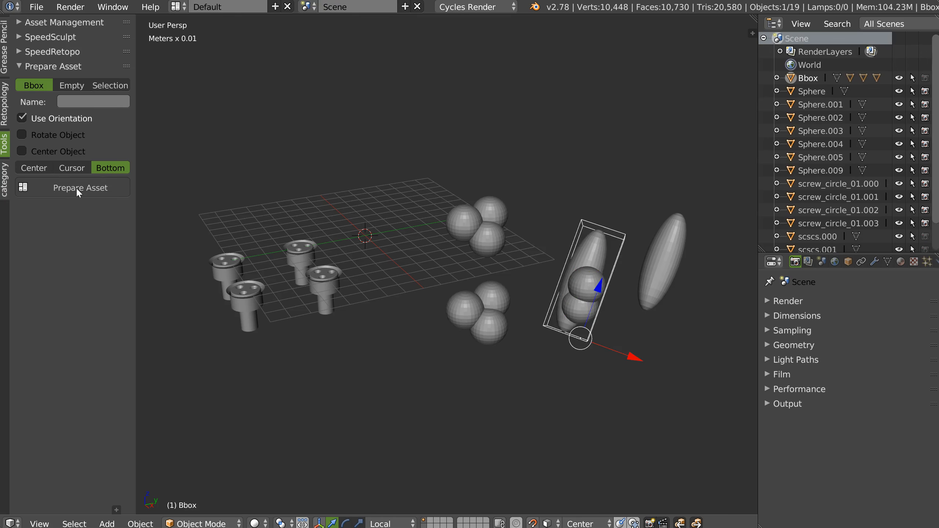
{"action": "middle_click_drag", "start_coordinate": [555, 256], "coordinate": [567, 188]}
{"action": "key", "text": "ctrl+z"}
Try preparing the tilted group as a Bbox asset with Center Object on and Rotate Object off.
{"action": "left_click", "coordinate": [21, 151]}
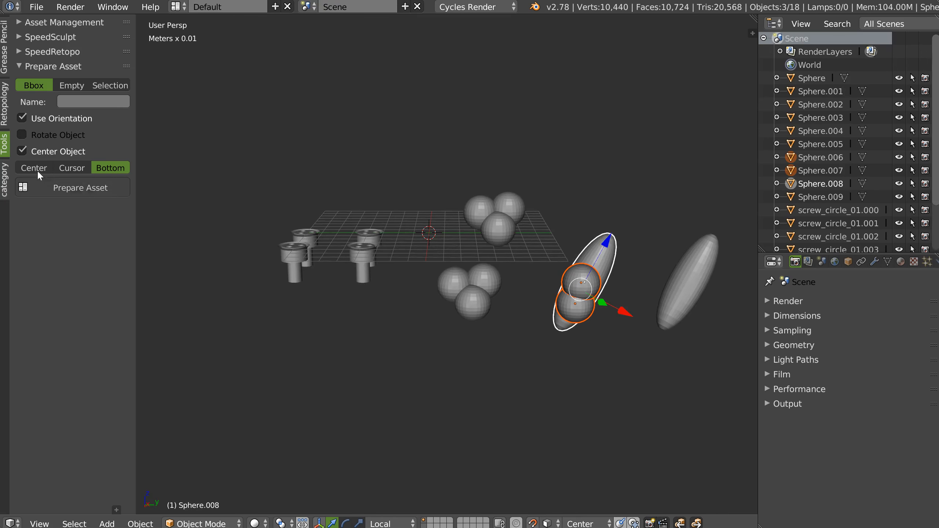
{"action": "left_click", "coordinate": [82, 185]}
{"action": "middle_click_drag", "start_coordinate": [480, 256], "coordinate": [463, 237]}
{"action": "key", "text": "ctrl+z"}
Move the 3D cursor to the rear sphere of the three-sphere group at the grid's edge.
{"action": "right_click", "coordinate": [548, 226]}
{"action": "right_click", "coordinate": [572, 243], "text": "shift"}
{"action": "right_click", "coordinate": [571, 210], "text": "shift"}
{"action": "middle_click_drag", "start_coordinate": [604, 223], "coordinate": [583, 217]}
{"action": "right_click", "coordinate": [583, 217]}
{"action": "key", "text": "shift+s"}
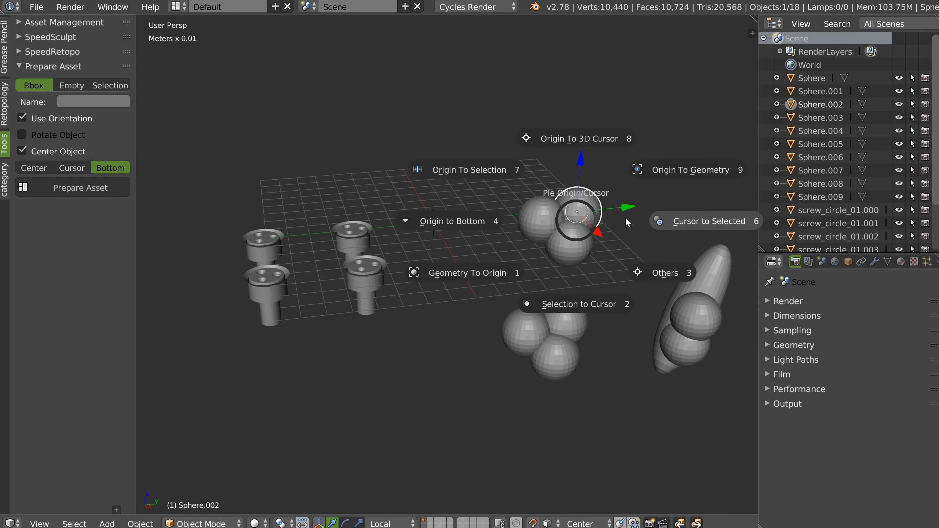
{"action": "left_click", "coordinate": [695, 225]}
Add the group's other two spheres to the selection, set the Bbox origin to Cursor and disable Use Orientation.
{"action": "right_click", "coordinate": [531, 217], "text": "shift"}
{"action": "right_click", "coordinate": [562, 253], "text": "shift"}
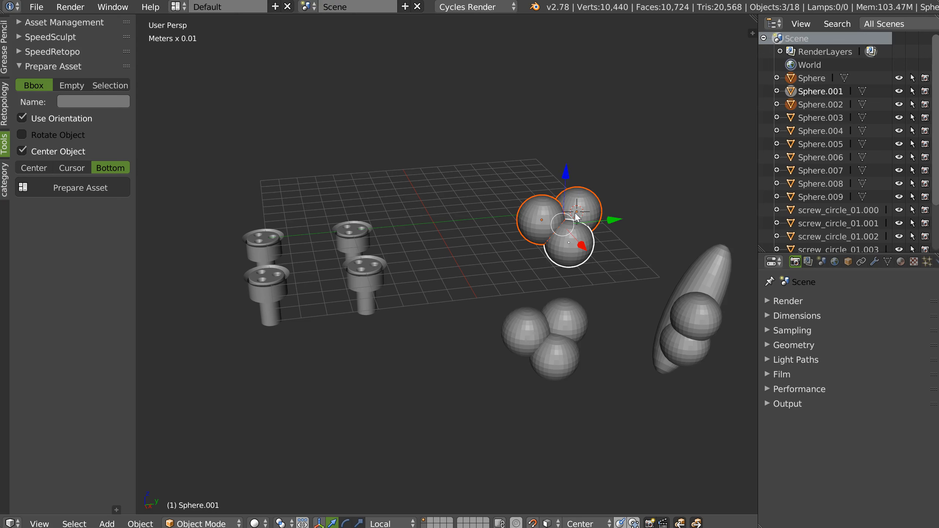
{"action": "left_click", "coordinate": [82, 168]}
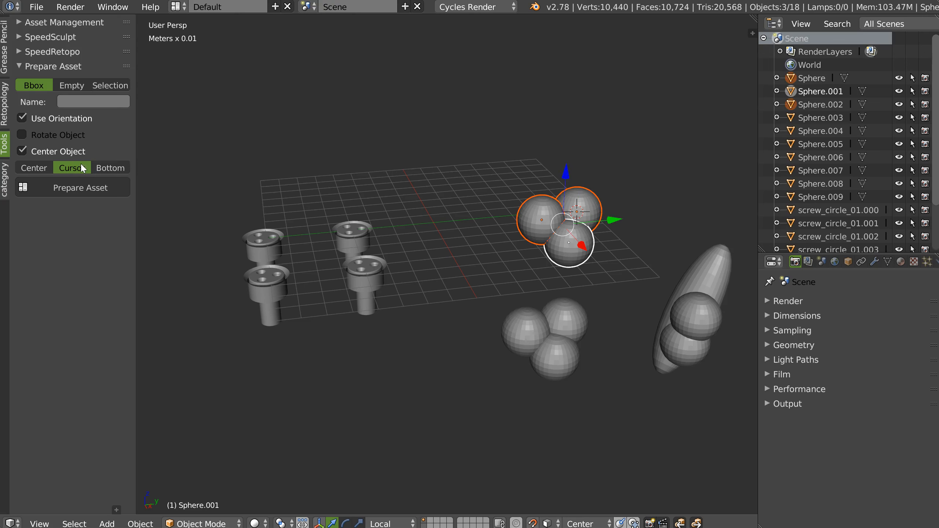
{"action": "left_click", "coordinate": [23, 119]}
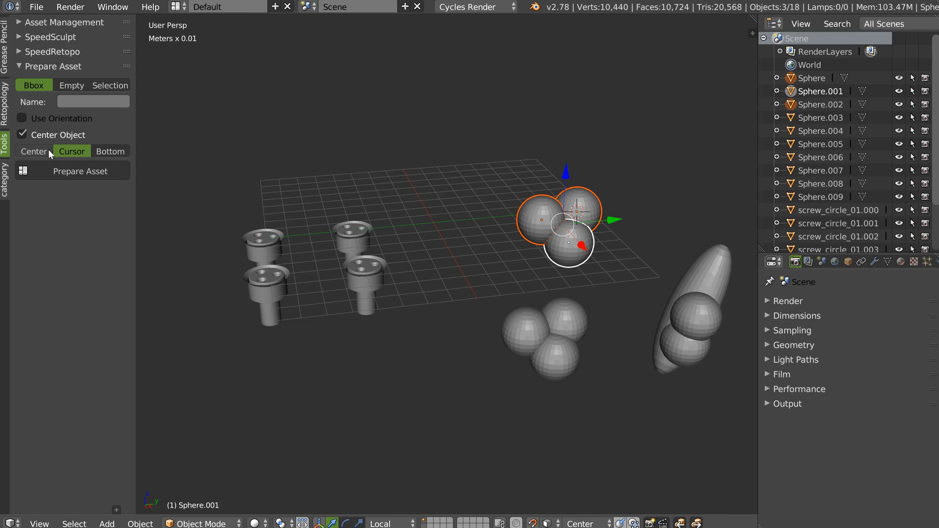
Try preparing the three spheres as a centered Bbox asset with its origin at the 3D cursor.
{"action": "left_click", "coordinate": [79, 170]}
{"action": "middle_click_drag", "start_coordinate": [488, 238], "coordinate": [469, 264]}
{"action": "key", "text": "ctrl+z"}
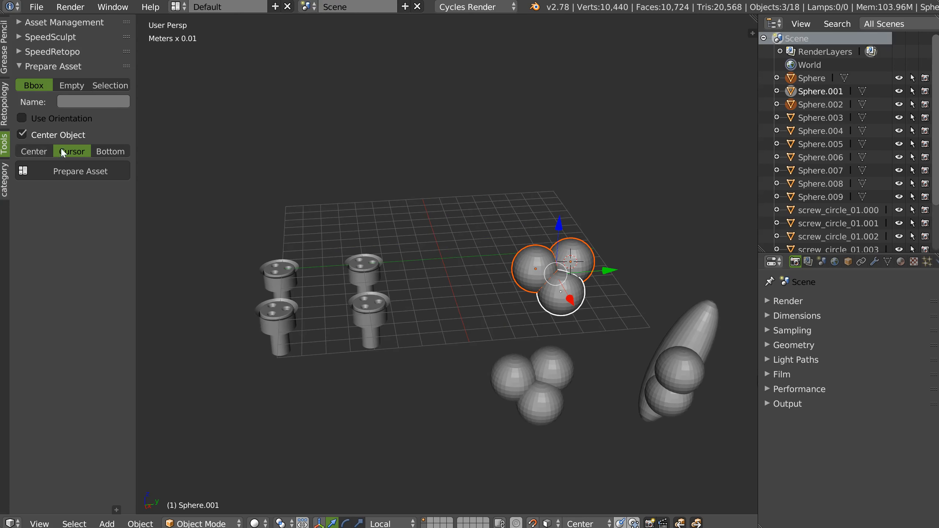
Try preparing the three spheres as a centered Bbox asset with the origin set to Center.
{"action": "left_click", "coordinate": [37, 152]}
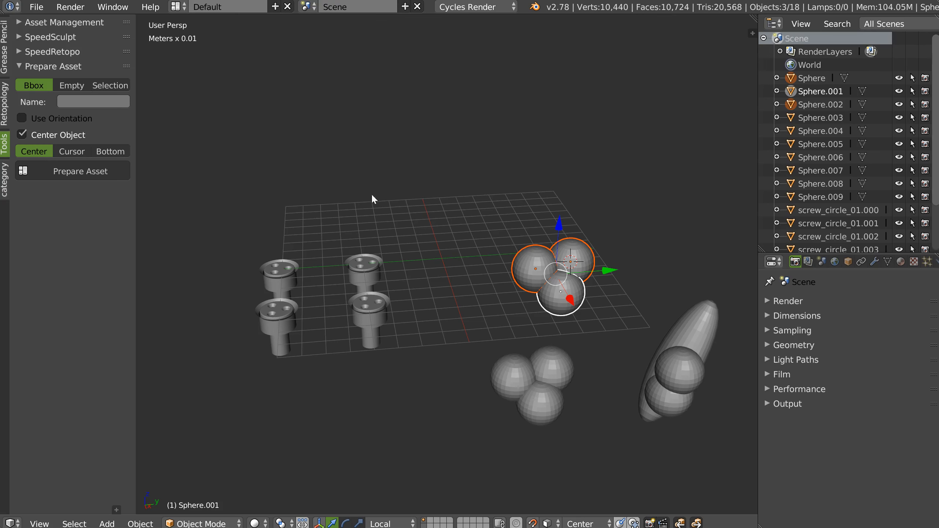
{"action": "middle_click_drag", "start_coordinate": [620, 246], "coordinate": [387, 169]}
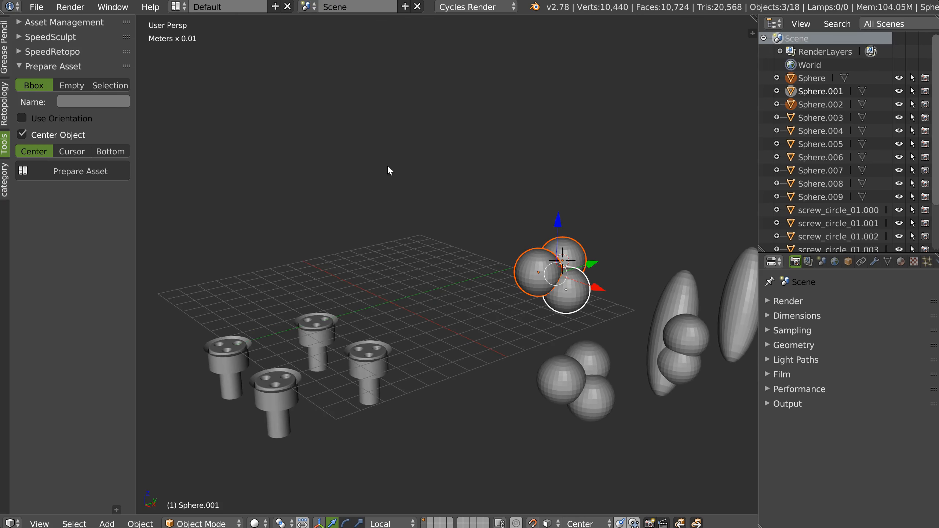
{"action": "left_click", "coordinate": [80, 170]}
{"action": "middle_click_drag", "start_coordinate": [371, 272], "coordinate": [537, 248]}
{"action": "key", "text": "ctrl+z"}
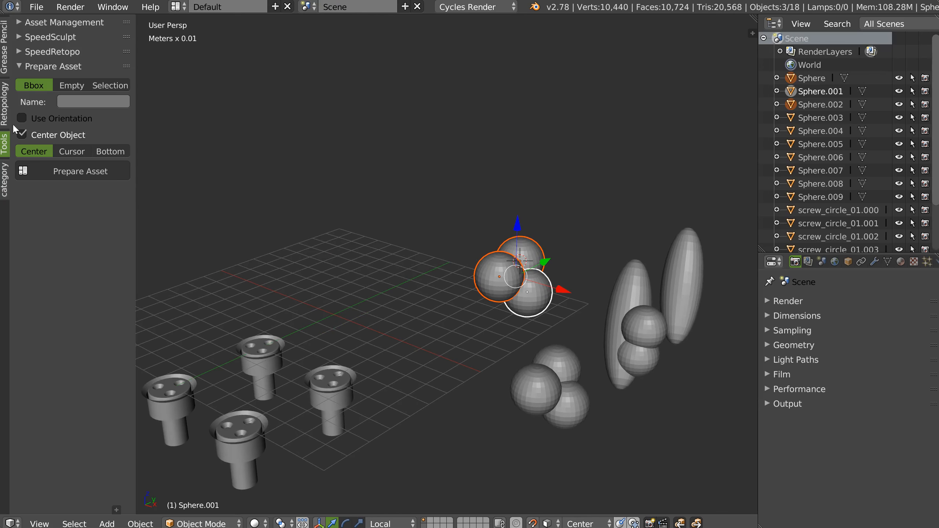
Prepare the three spheres as a Bbox asset named toto with Bottom origin and Center Object off.
{"action": "left_click", "coordinate": [88, 102]}
{"action": "type", "text": "toto"}
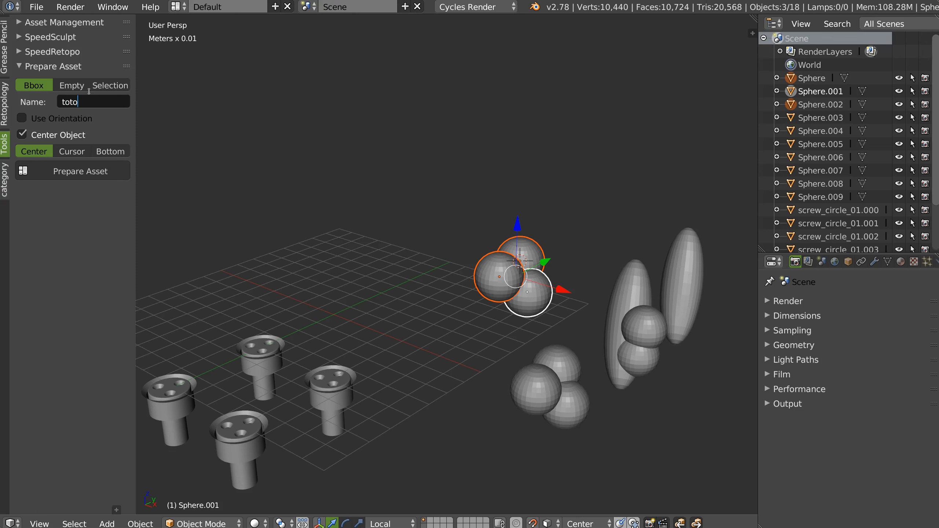
{"action": "key", "text": "Return"}
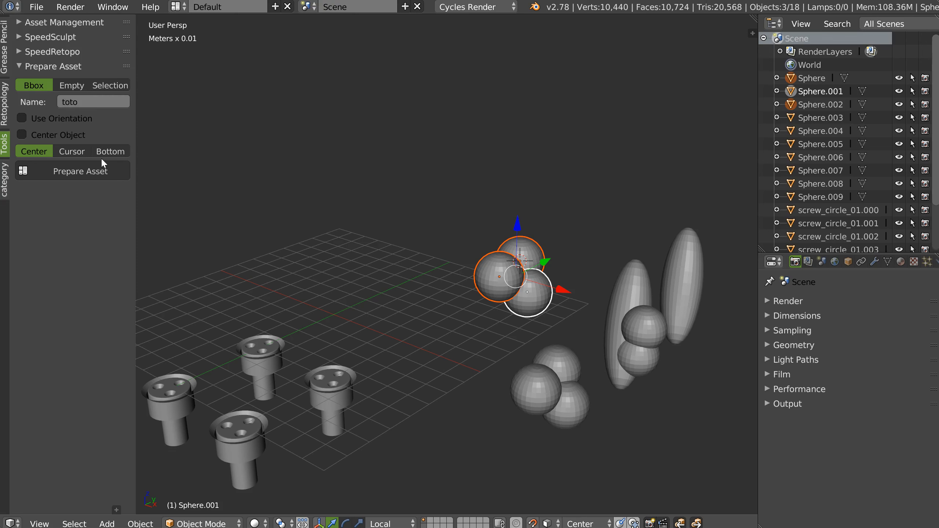
{"action": "left_click", "coordinate": [111, 151]}
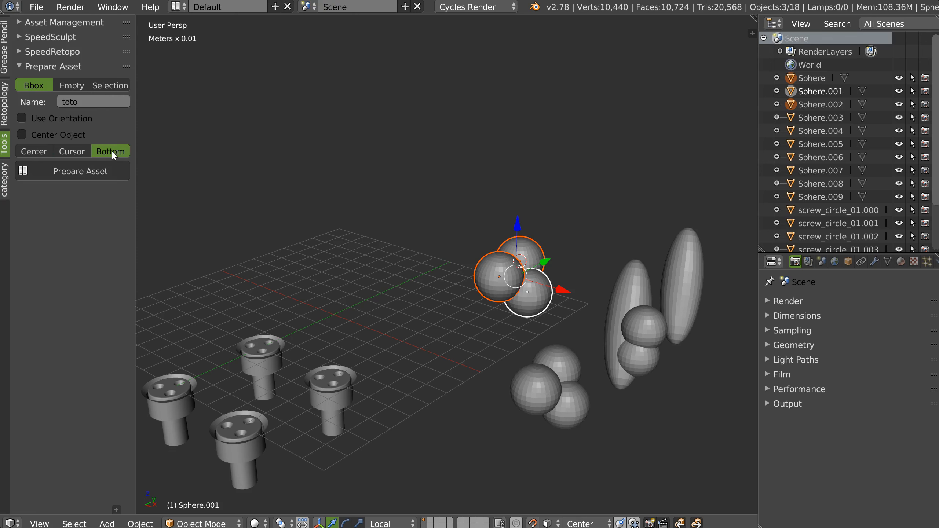
{"action": "left_click", "coordinate": [100, 172]}
{"action": "scroll", "coordinate": [818, 198], "scroll_direction": "down", "scroll_amount": 5}
{"action": "scroll", "coordinate": [818, 223], "scroll_direction": "down", "scroll_amount": 1}
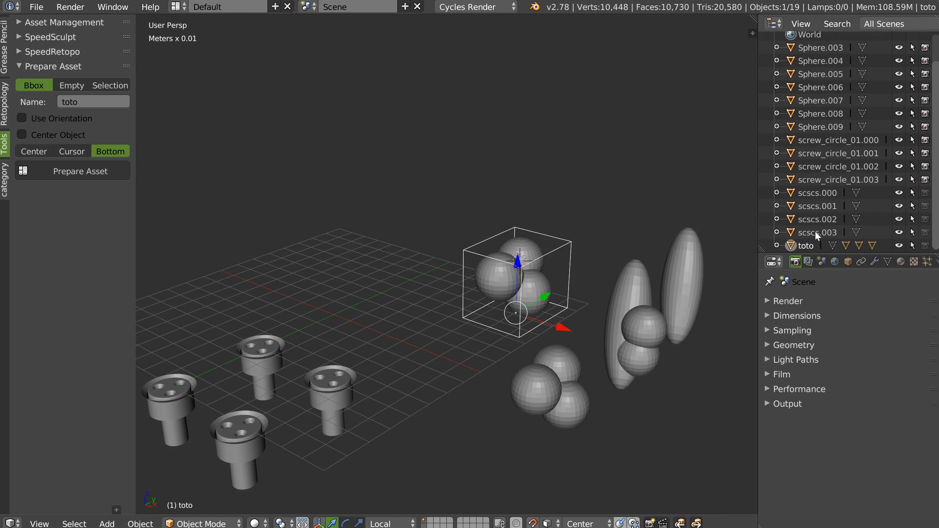
Try preparing the lower three-sphere group as a Bbox asset named toto with Bottom origin and Center Object off.
{"action": "middle_click_drag", "start_coordinate": [592, 323], "coordinate": [580, 305]}
{"action": "right_click", "coordinate": [545, 364]}
{"action": "right_click", "coordinate": [528, 385], "text": "shift"}
{"action": "right_click", "coordinate": [562, 417], "text": "shift"}
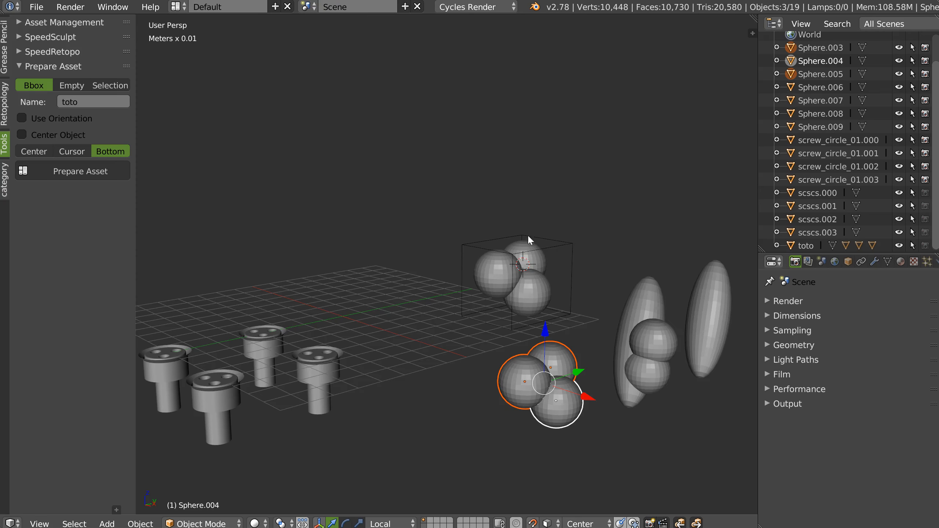
{"action": "middle_click_drag", "start_coordinate": [528, 235], "coordinate": [558, 315]}
{"action": "middle_click_drag", "start_coordinate": [593, 269], "coordinate": [459, 217], "text": "shift"}
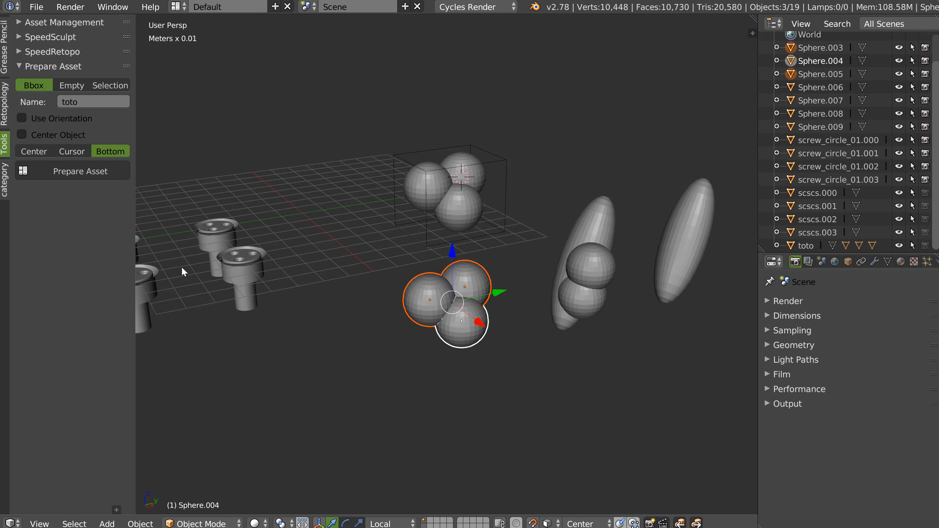
{"action": "left_click", "coordinate": [104, 172]}
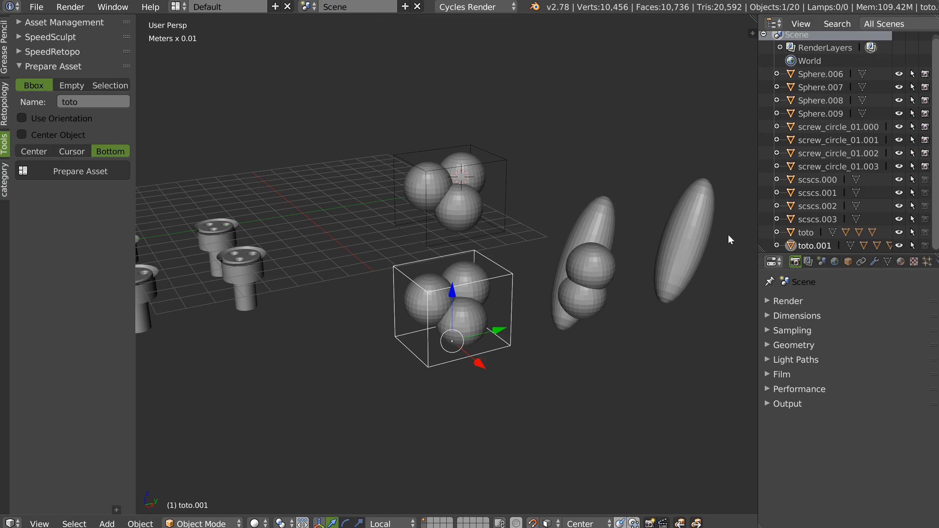
{"action": "middle_click_drag", "start_coordinate": [436, 233], "coordinate": [487, 221]}
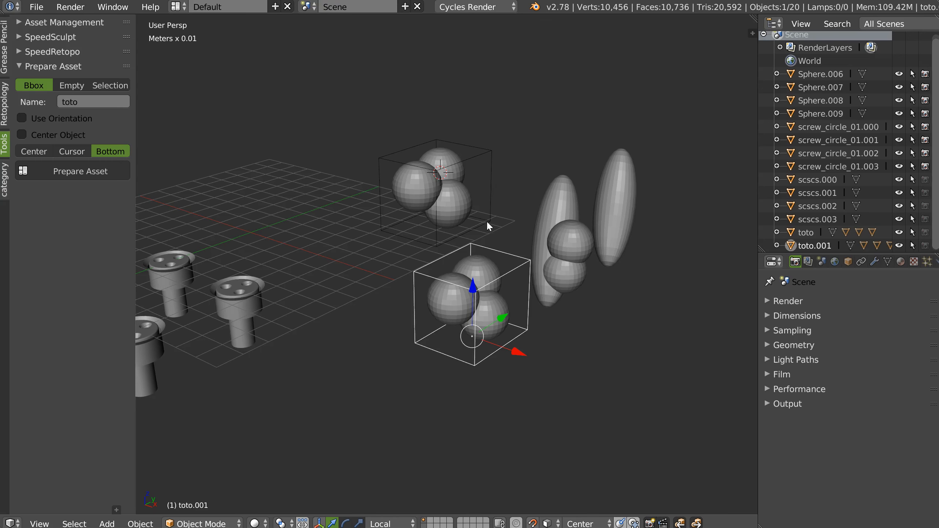
Undo the asset preparations of both three-sphere groups.
{"action": "key", "text": "ctrl+z"}
{"action": "key", "text": "ctrl+z"}
{"action": "key", "text": "ctrl+z"}
{"action": "key", "text": "ctrl+z"}
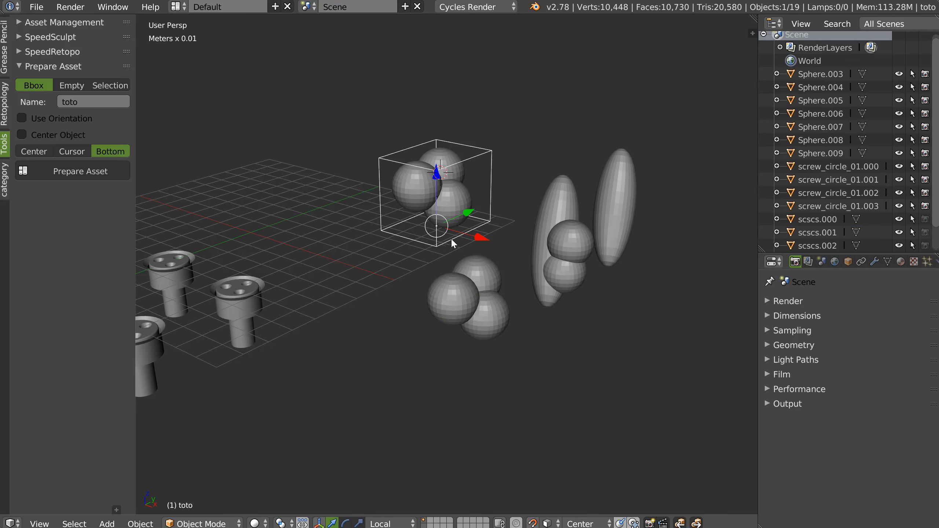
{"action": "middle_click_drag", "start_coordinate": [449, 254], "coordinate": [309, 119]}
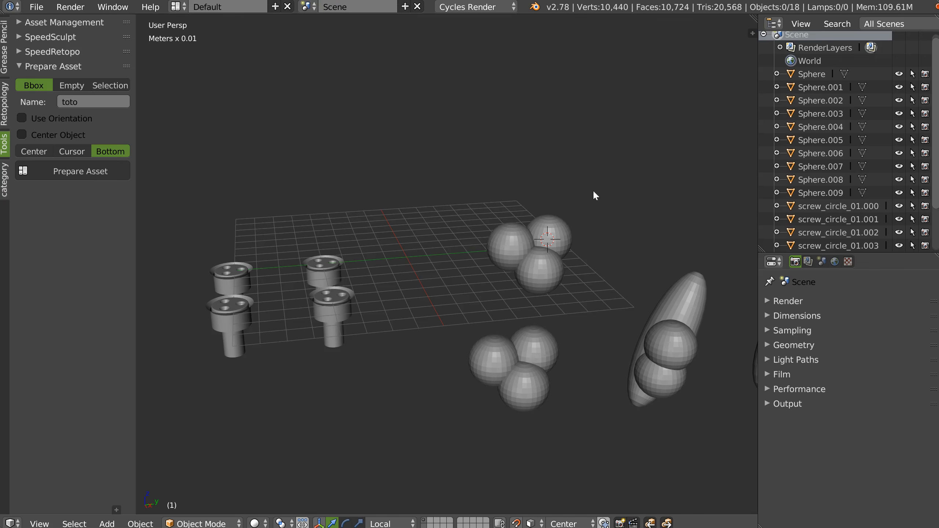
Select the sphere at the 3D cursor and add an X array with a count of 3.
{"action": "scroll", "coordinate": [593, 190], "scroll_direction": "down", "scroll_amount": 2}
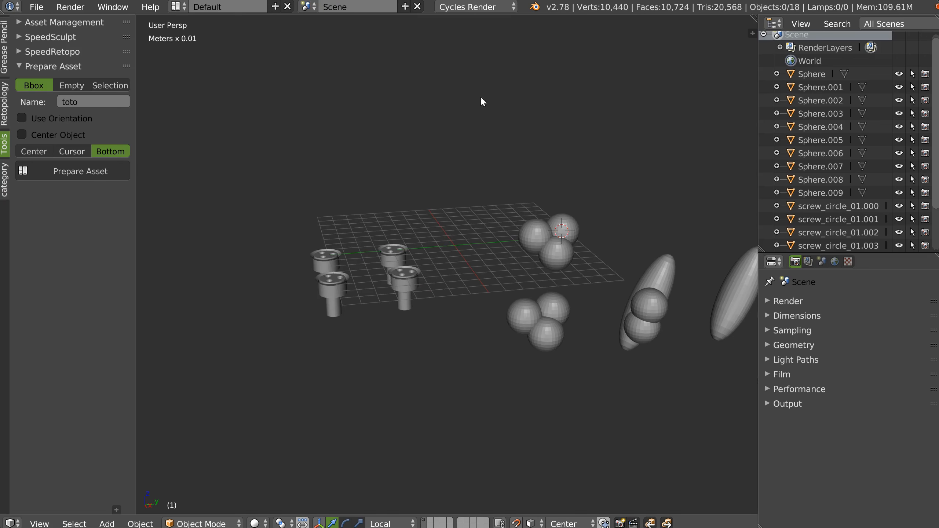
{"action": "middle_click_drag", "start_coordinate": [592, 245], "coordinate": [550, 244], "text": "shift"}
{"action": "middle_click_drag", "start_coordinate": [479, 235], "coordinate": [474, 258]}
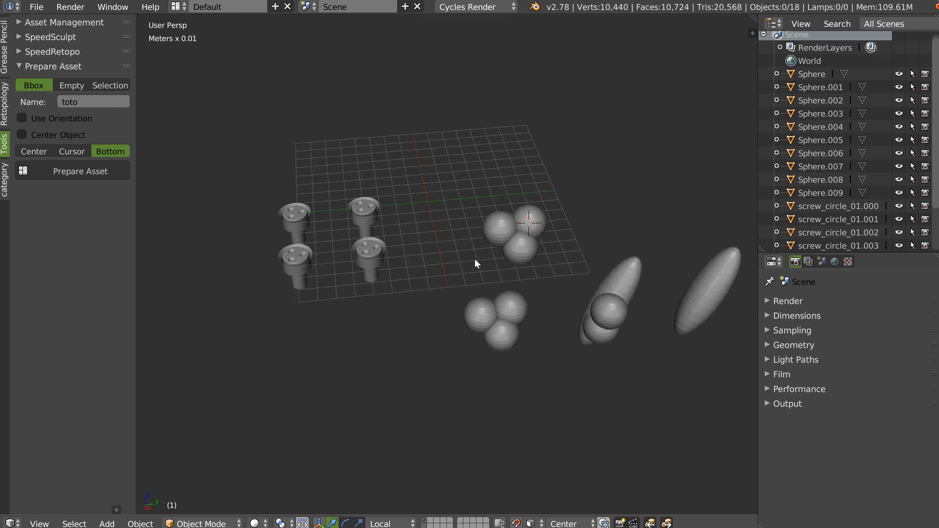
{"action": "scroll", "coordinate": [474, 258], "scroll_direction": "up", "scroll_amount": 3}
{"action": "right_click", "coordinate": [585, 197]}
{"action": "middle_click_drag", "start_coordinate": [541, 228], "coordinate": [535, 254]}
{"action": "scroll", "coordinate": [535, 253], "scroll_direction": "down", "scroll_amount": 2}
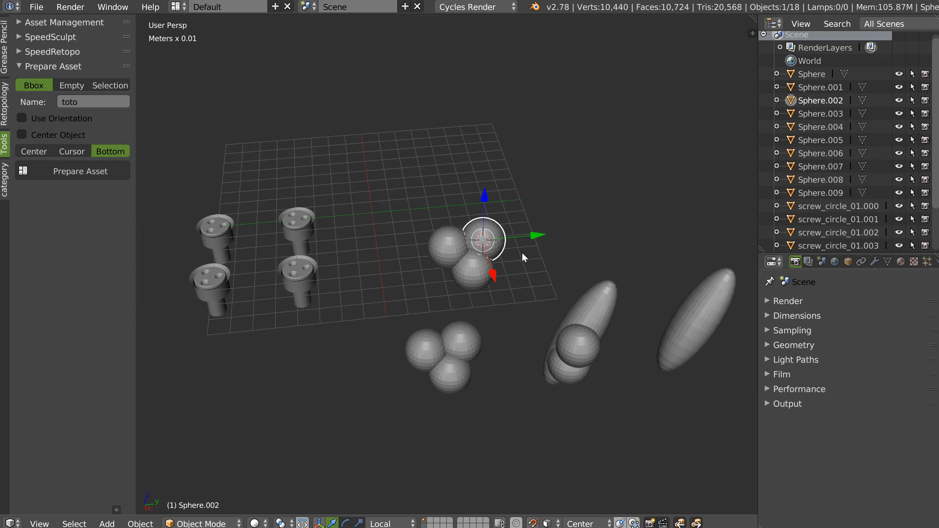
{"action": "key", "text": "space"}
{"action": "left_click", "coordinate": [539, 176]}
{"action": "scroll", "coordinate": [572, 183], "scroll_direction": "up", "scroll_amount": 2}
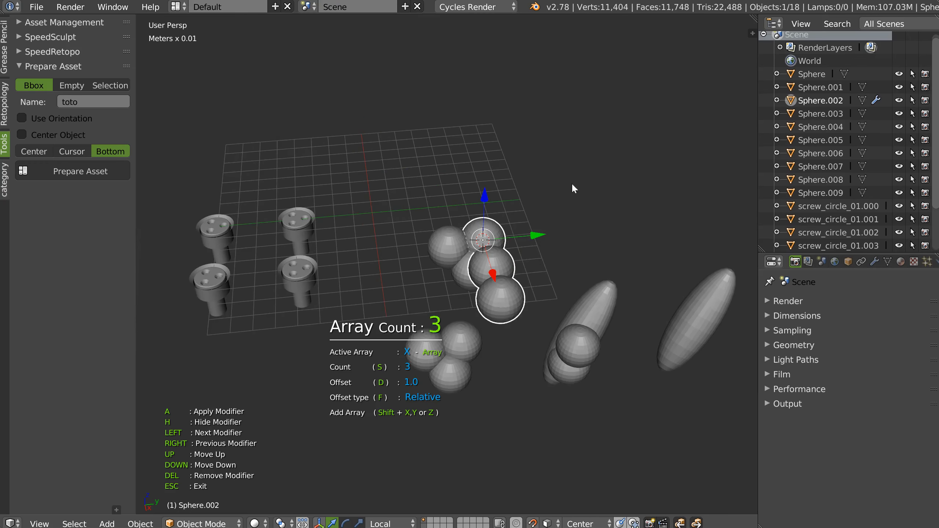
Widen the X array's offset and add a second array along Y to form a grid of spheres.
{"action": "key", "text": "d"}
{"action": "left_click", "coordinate": [540, 229]}
{"action": "key", "text": "shift+y"}
{"action": "key", "text": "Escape"}
Try preparing the arrayed sphere and its two neighbours as a Bbox asset named toto with Bottom origin.
{"action": "middle_click_drag", "start_coordinate": [531, 235], "coordinate": [566, 234]}
{"action": "left_click", "coordinate": [432, 287], "text": "shift"}
{"action": "left_click", "coordinate": [452, 304], "text": "shift"}
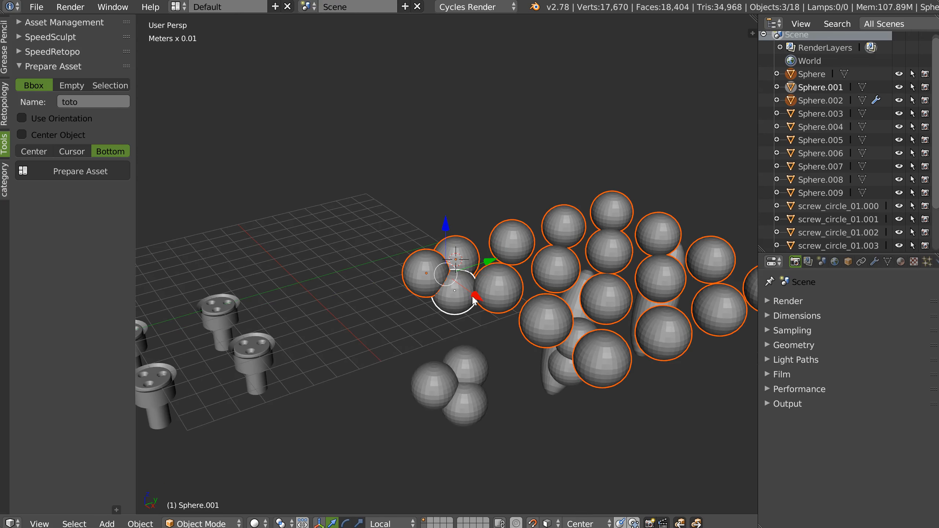
{"action": "middle_click_drag", "start_coordinate": [522, 277], "coordinate": [494, 212]}
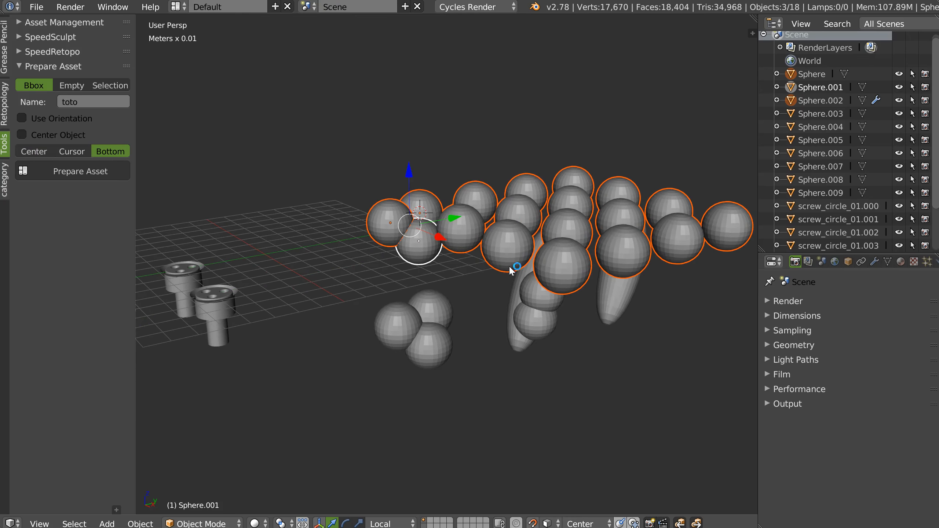
{"action": "left_click", "coordinate": [82, 172]}
{"action": "middle_click_drag", "start_coordinate": [177, 172], "coordinate": [542, 268]}
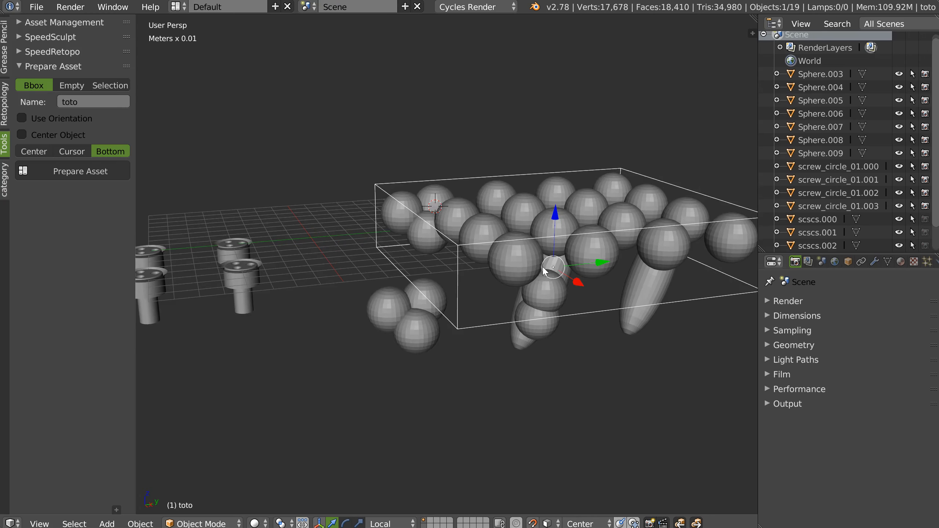
{"action": "key", "text": "ctrl+z"}
Try preparing the arrayed sphere and its two neighbours as a Bbox asset with the origin at the 3D cursor.
{"action": "middle_click_drag", "start_coordinate": [420, 237], "coordinate": [449, 229]}
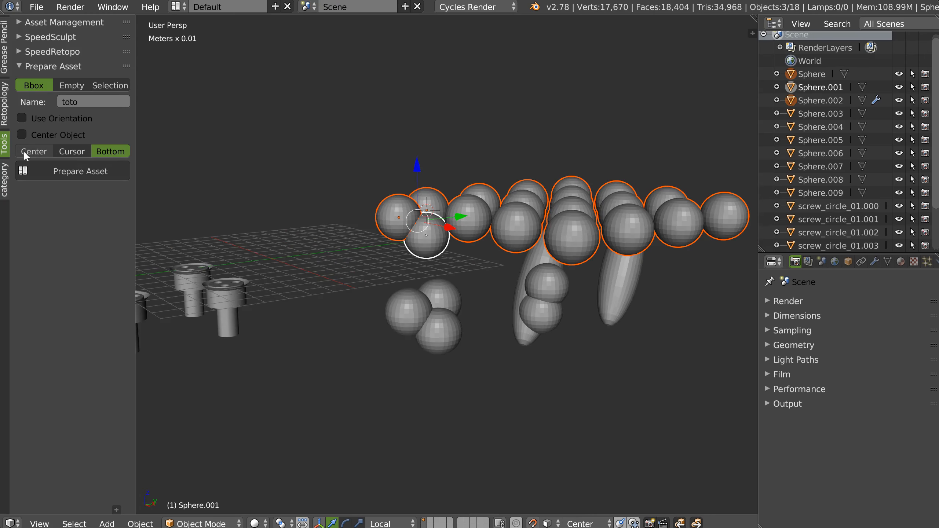
{"action": "left_click", "coordinate": [74, 149]}
{"action": "middle_click_drag", "start_coordinate": [408, 172], "coordinate": [457, 198]}
{"action": "left_click", "coordinate": [80, 171]}
{"action": "key", "text": "ctrl+z"}
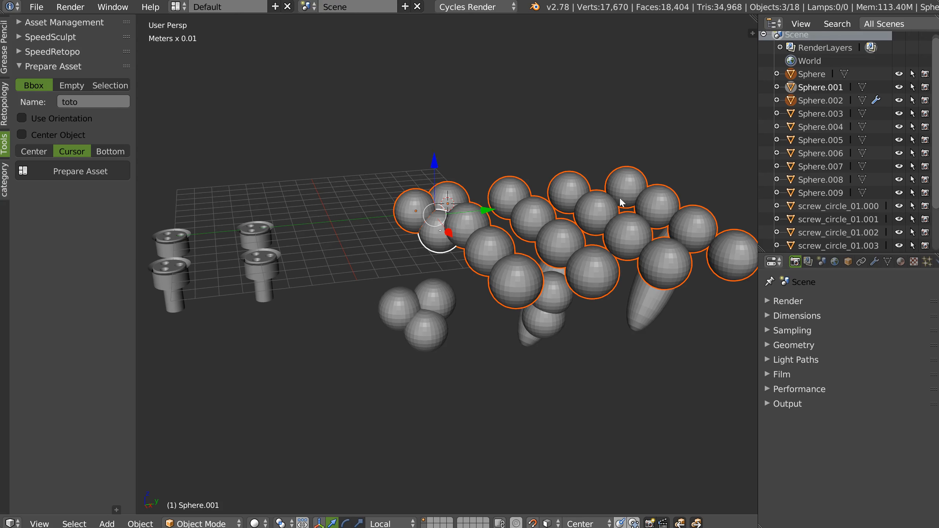
Delete the sphere that carries the arrays.
{"action": "right_click", "coordinate": [478, 239]}
{"action": "key", "text": "x"}
{"action": "left_click", "coordinate": [430, 239]}
{"action": "middle_click_drag", "start_coordinate": [430, 239], "coordinate": [384, 243]}
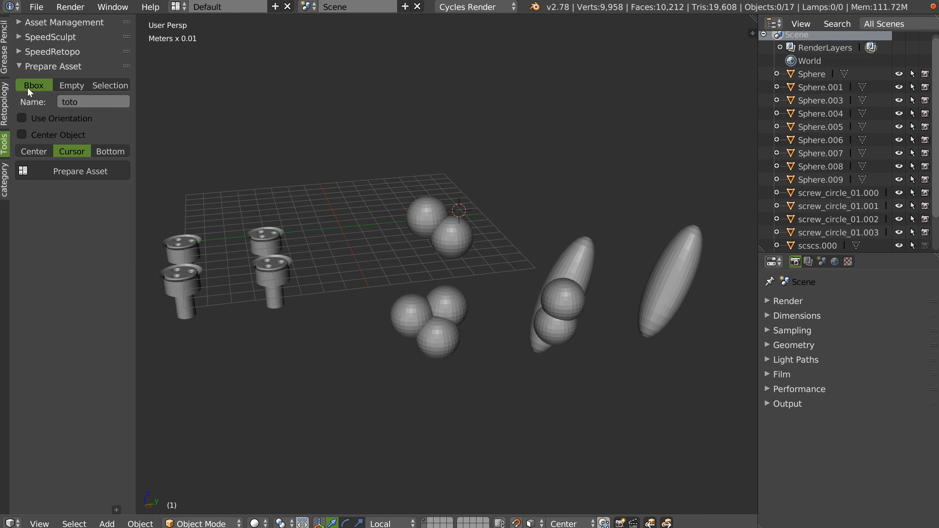
Switch the Prepare Asset type from Bbox to Empty.
{"action": "left_click", "coordinate": [72, 86]}
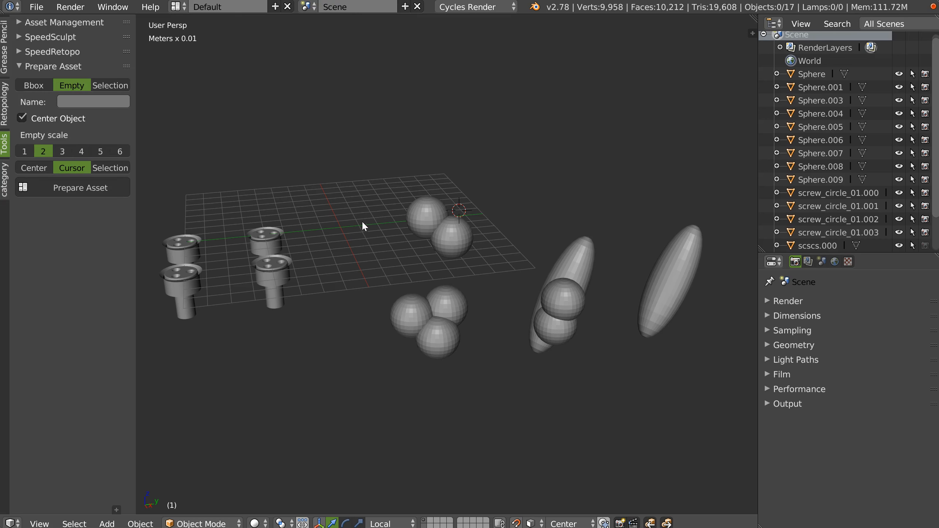
{"action": "middle_click_drag", "start_coordinate": [364, 226], "coordinate": [461, 241], "text": "shift"}
{"action": "scroll", "coordinate": [474, 221], "scroll_direction": "up", "scroll_amount": 1}
{"action": "middle_click_drag", "start_coordinate": [475, 222], "coordinate": [438, 234], "text": "shift"}
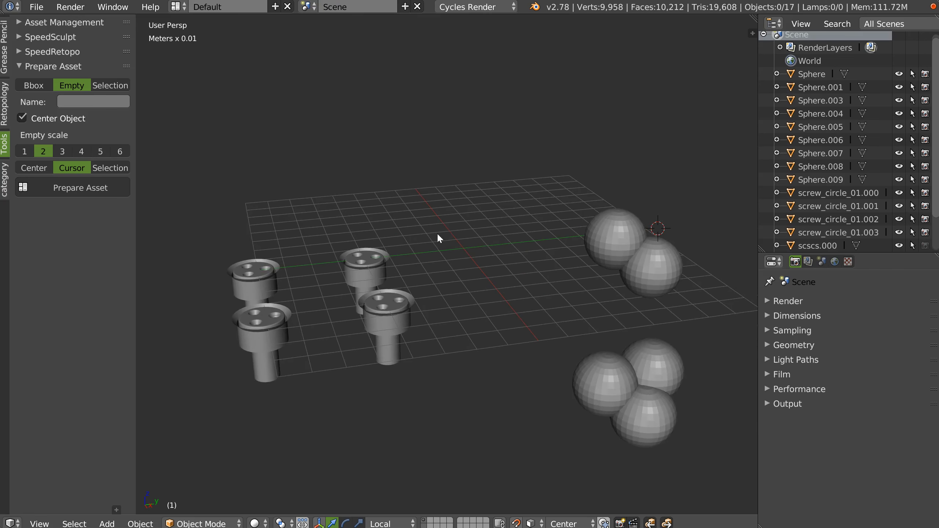
{"action": "middle_click_drag", "start_coordinate": [494, 196], "coordinate": [509, 226]}
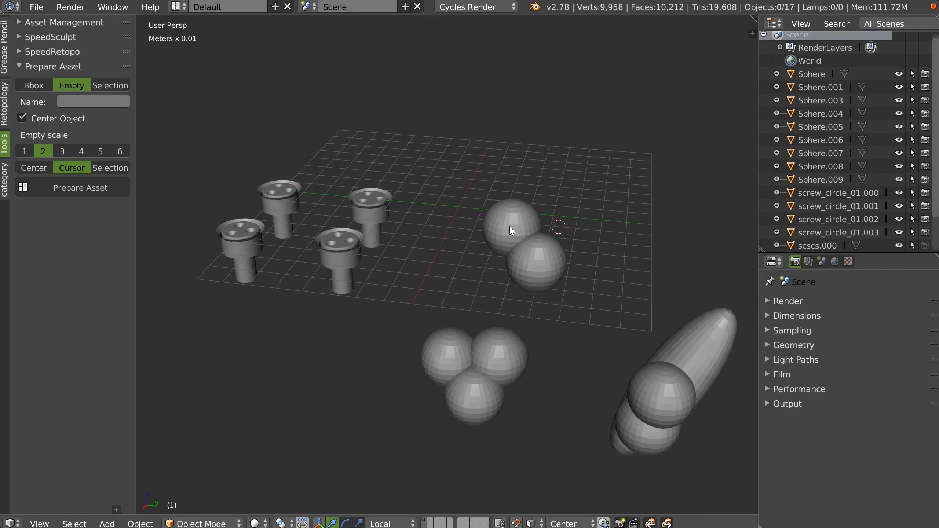
{"action": "scroll", "coordinate": [511, 226], "scroll_direction": "up", "scroll_amount": 2}
{"action": "left_click", "coordinate": [25, 82]}
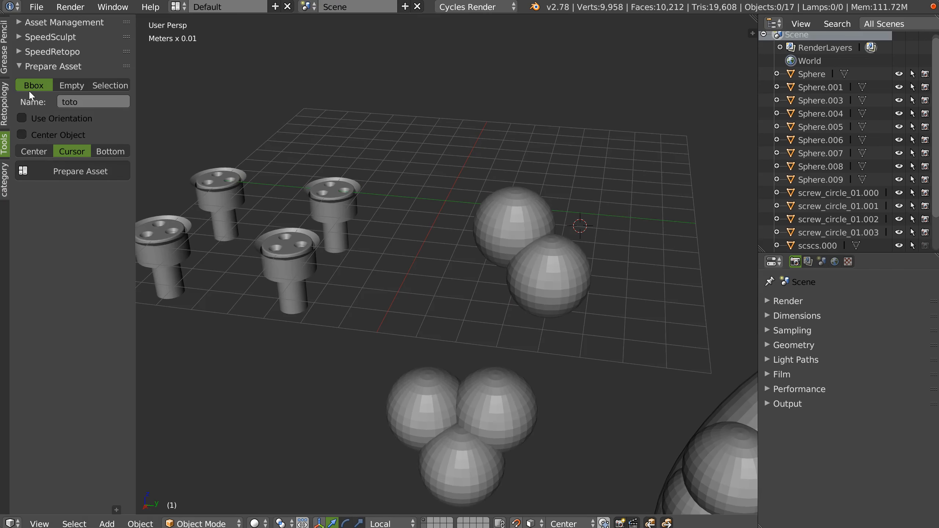
{"action": "left_click", "coordinate": [60, 86]}
Try preparing the two remaining upper spheres as an Empty asset with Cursor origin and Center Object off.
{"action": "middle_click_drag", "start_coordinate": [490, 208], "coordinate": [528, 218]}
{"action": "right_click", "coordinate": [515, 242]}
{"action": "right_click", "coordinate": [537, 275], "text": "shift"}
{"action": "middle_click_drag", "start_coordinate": [605, 273], "coordinate": [547, 258]}
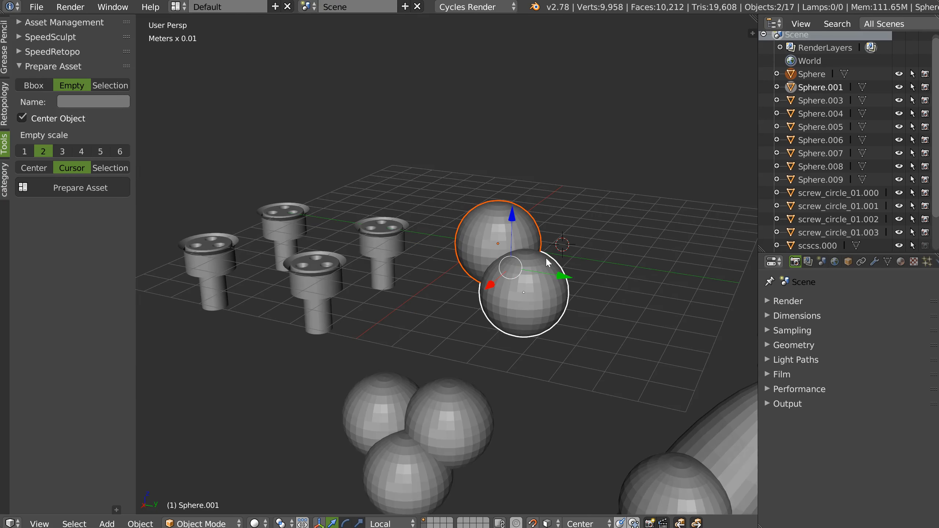
{"action": "left_click", "coordinate": [97, 119]}
{"action": "left_click", "coordinate": [84, 188]}
{"action": "middle_click_drag", "start_coordinate": [557, 233], "coordinate": [559, 238]}
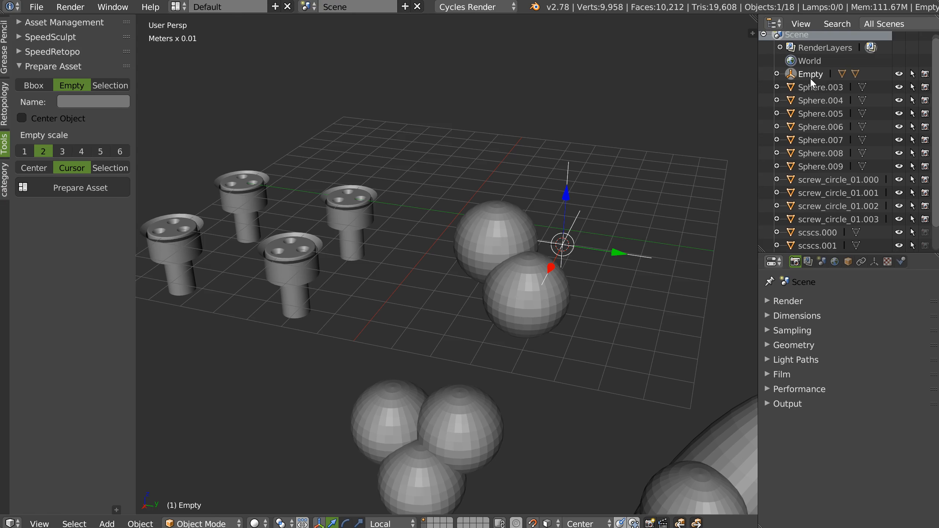
{"action": "middle_click_drag", "start_coordinate": [496, 231], "coordinate": [515, 237]}
{"action": "key", "text": "ctrl+z"}
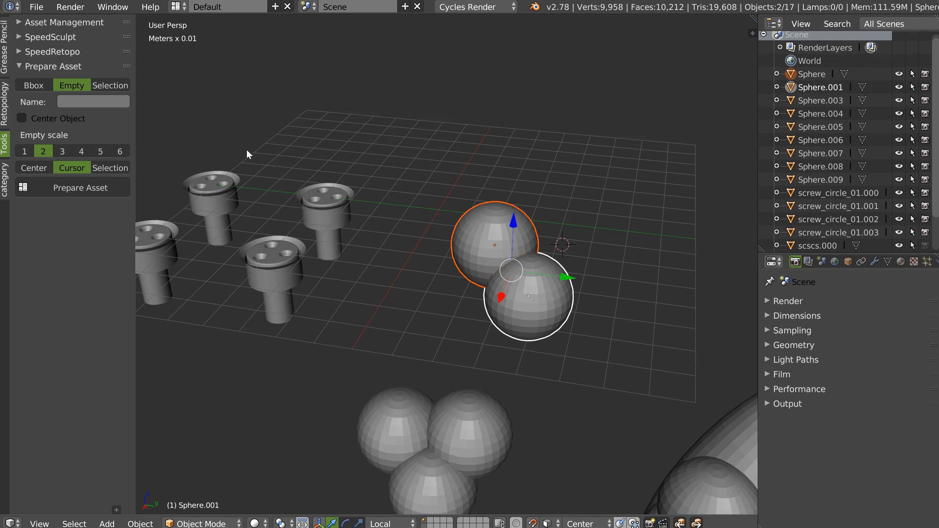
Name the Empty asset aaa.
{"action": "left_click", "coordinate": [93, 102]}
{"action": "type", "text": "toto"}
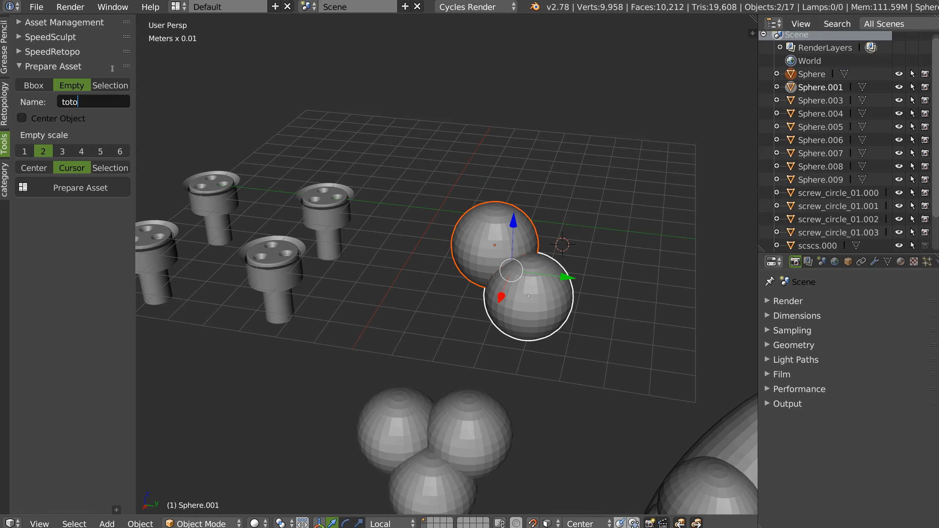
{"action": "key", "text": "Return"}
{"action": "left_click", "coordinate": [89, 102]}
{"action": "type", "text": "aaa"}
{"action": "key", "text": "Return"}
{"action": "middle_click_drag", "start_coordinate": [524, 269], "coordinate": [532, 269]}
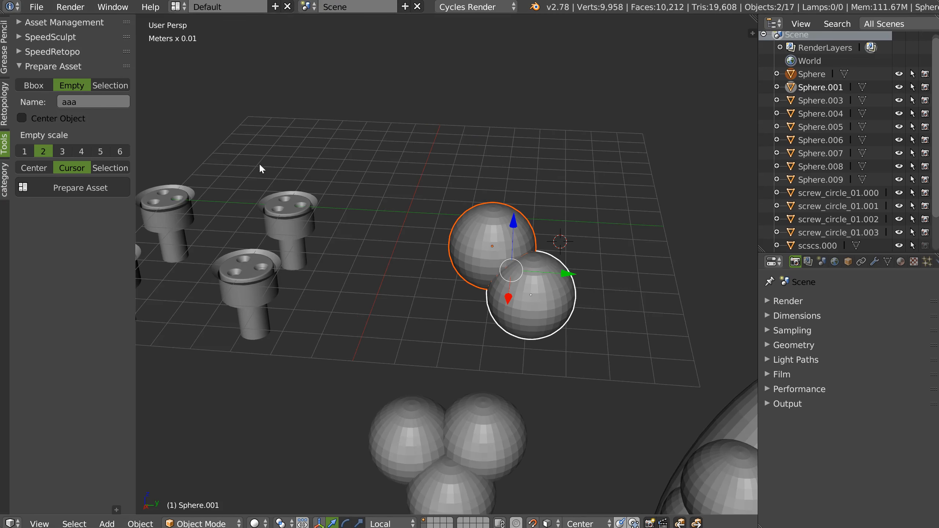
Try preparing the two spheres as an Empty asset with the origin set to Selection.
{"action": "left_click", "coordinate": [108, 168]}
{"action": "middle_click_drag", "start_coordinate": [483, 290], "coordinate": [492, 323]}
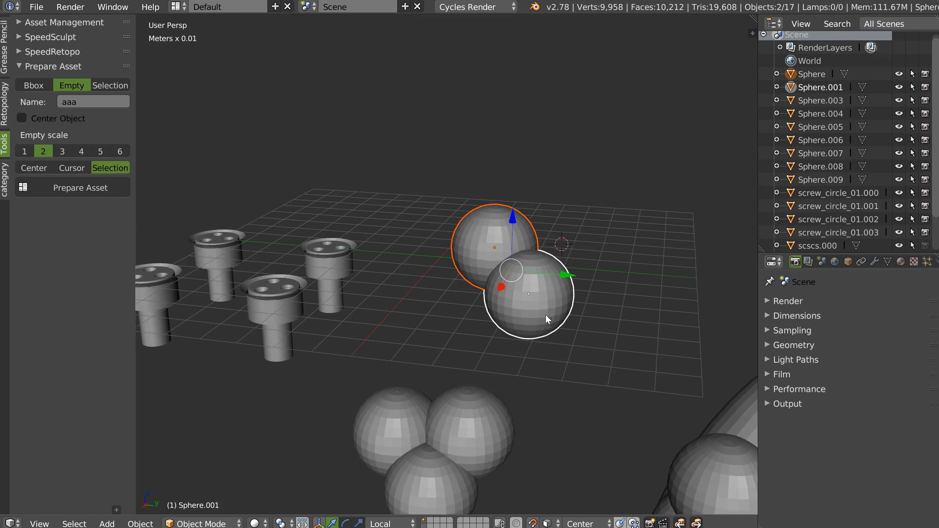
{"action": "left_click", "coordinate": [98, 186]}
{"action": "middle_click_drag", "start_coordinate": [451, 260], "coordinate": [498, 269]}
{"action": "key", "text": "ctrl+z"}
Try preparing the two spheres as an Empty asset with the origin set to Center.
{"action": "left_click", "coordinate": [34, 168]}
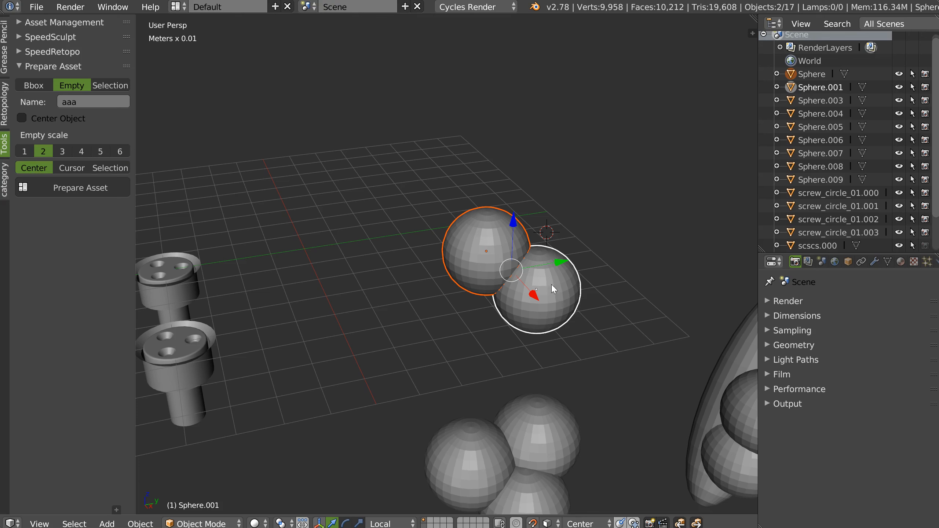
{"action": "left_click", "coordinate": [107, 187]}
{"action": "middle_click_drag", "start_coordinate": [404, 272], "coordinate": [419, 230]}
{"action": "key", "text": "ctrl+z"}
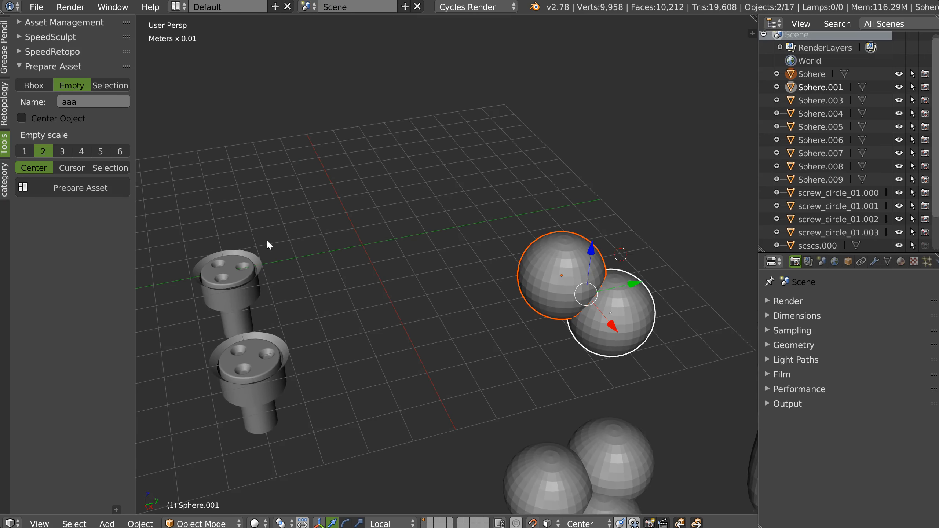
{"action": "middle_click_drag", "start_coordinate": [360, 280], "coordinate": [386, 295]}
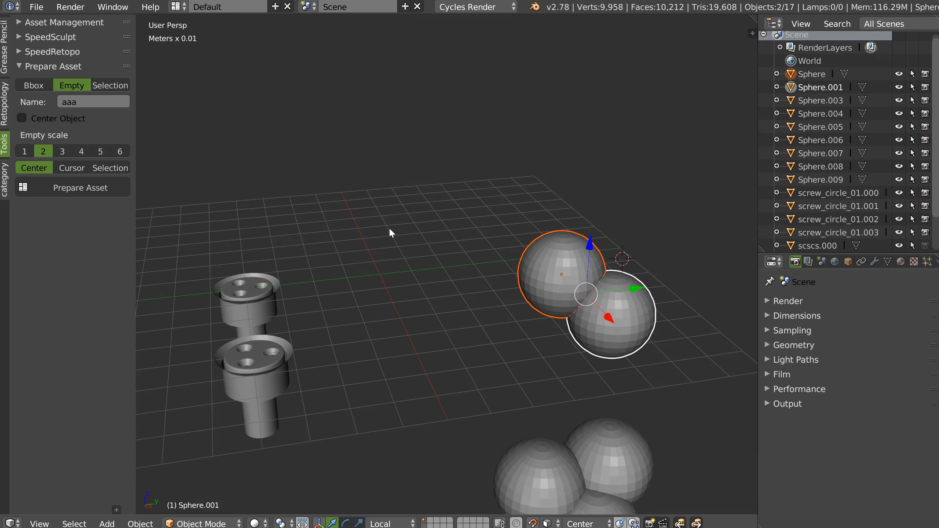
Reset the 3D cursor to the world origin and add a cylinder there.
{"action": "right_click", "coordinate": [394, 284]}
{"action": "right_click", "coordinate": [395, 285]}
{"action": "key", "text": "shift+c"}
{"action": "middle_click_drag", "start_coordinate": [391, 304], "coordinate": [437, 287], "text": "ctrl"}
{"action": "right_click", "coordinate": [437, 288]}
{"action": "left_click", "coordinate": [472, 368]}
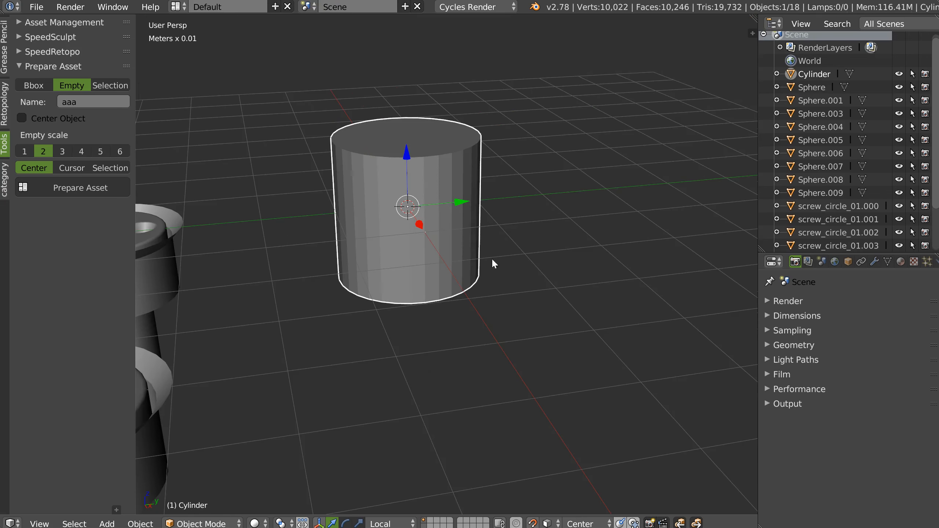
Lower the cylinder's top face in Edit Mode to make a short disc and inset that face.
{"action": "key", "text": "Tab"}
{"action": "right_click", "coordinate": [406, 142]}
{"action": "left_click_drag", "start_coordinate": [408, 93], "coordinate": [407, 201]}
{"action": "key", "text": "i"}
{"action": "left_click", "coordinate": [530, 232]}
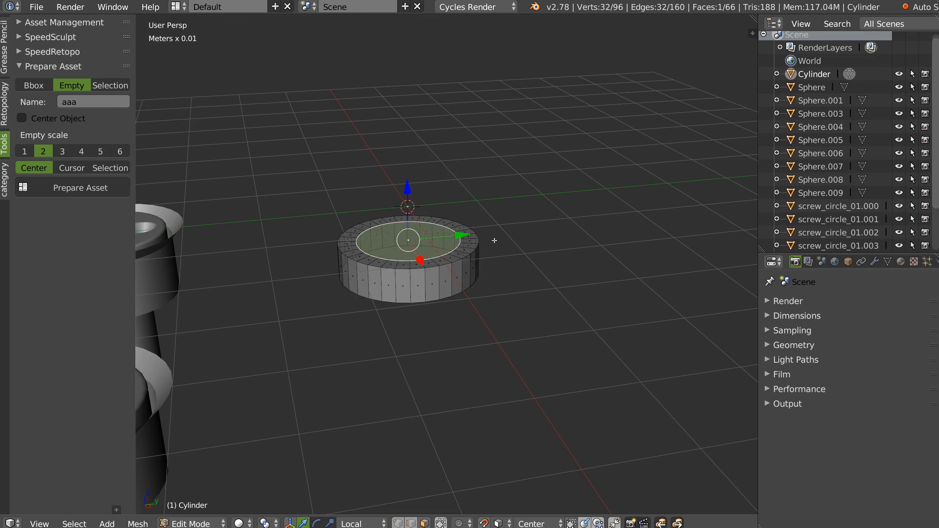
Extrude the inset face upward into a tall, narrower shaft and return to Object Mode.
{"action": "key", "text": "e"}
{"action": "left_click", "coordinate": [508, 80]}
{"action": "middle_click_drag", "start_coordinate": [512, 202], "coordinate": [416, 164]}
{"action": "key", "text": "Tab"}
Raise the stepped cylinder along Z above the grid.
{"action": "left_click_drag", "start_coordinate": [404, 159], "coordinate": [404, 53]}
{"action": "middle_click_drag", "start_coordinate": [457, 170], "coordinate": [446, 143]}
{"action": "left_click_drag", "start_coordinate": [416, 62], "coordinate": [415, 92]}
{"action": "middle_click_drag", "start_coordinate": [404, 119], "coordinate": [459, 244]}
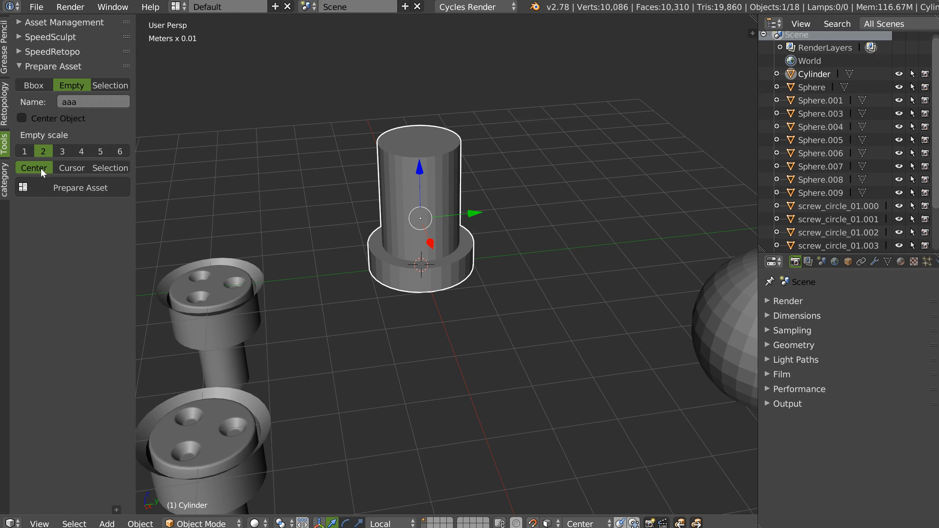
Try preparing the stepped cylinder as an Empty asset named aaa with Center origin.
{"action": "left_click", "coordinate": [76, 189]}
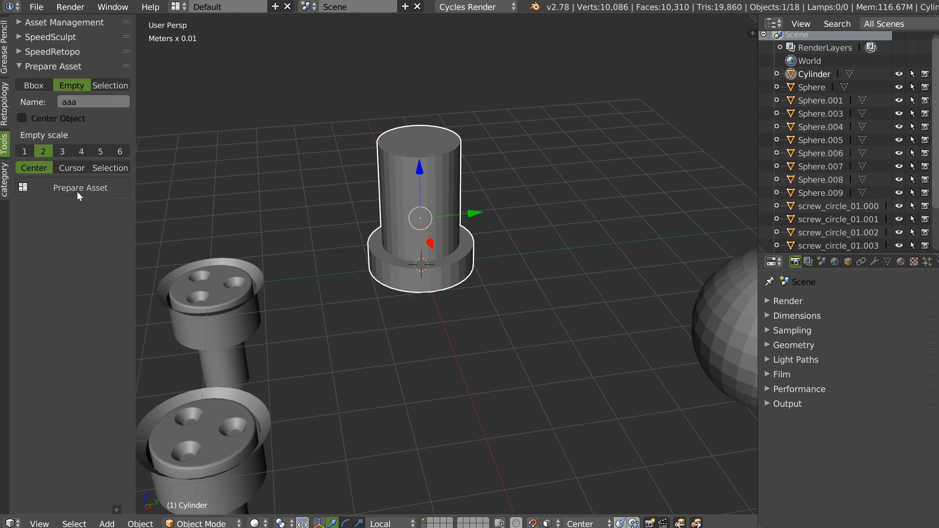
{"action": "middle_click_drag", "start_coordinate": [428, 266], "coordinate": [438, 228]}
{"action": "right_click", "coordinate": [446, 240]}
{"action": "left_click_drag", "start_coordinate": [416, 155], "coordinate": [423, 79]}
{"action": "middle_click_drag", "start_coordinate": [423, 78], "coordinate": [421, 159]}
Select the cylinder's bottom face in Edit Mode and snap the 3D cursor to it.
{"action": "key", "text": "Tab"}
{"action": "right_click", "coordinate": [424, 167]}
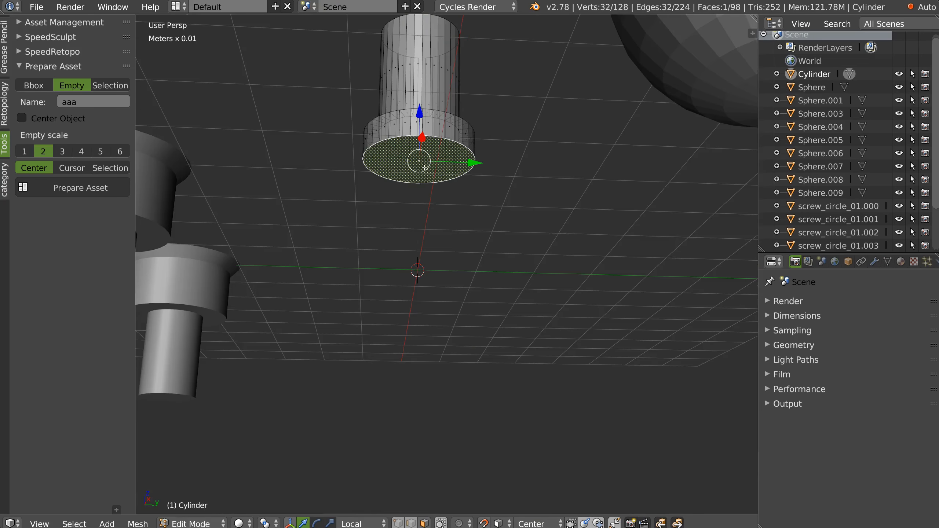
{"action": "key", "text": "shift+q"}
{"action": "key", "text": "Escape"}
{"action": "key", "text": "shift+s"}
{"action": "left_click", "coordinate": [497, 209]}
{"action": "key", "text": "Tab"}
Prepare the stepped cylinder as an Empty asset named aaa with its origin at the 3D cursor.
{"action": "middle_click_drag", "start_coordinate": [427, 156], "coordinate": [559, 145]}
{"action": "left_click", "coordinate": [68, 165]}
{"action": "left_click", "coordinate": [81, 188]}
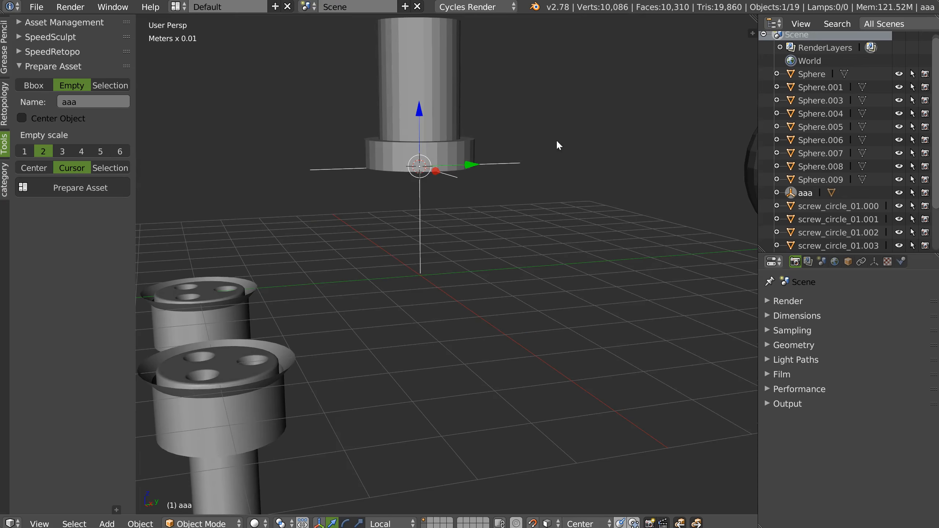
Toggle the aaa empty's visibility off and on, and delete the empty from the stepped cylinder.
{"action": "left_click", "coordinate": [899, 194]}
{"action": "left_click", "coordinate": [899, 194]}
{"action": "middle_click_drag", "start_coordinate": [384, 181], "coordinate": [366, 163]}
{"action": "right_click", "coordinate": [348, 169]}
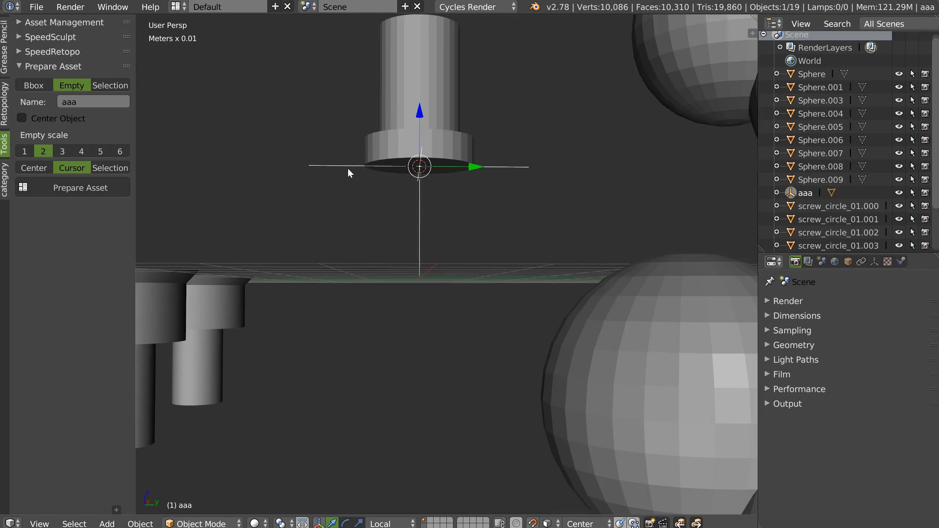
{"action": "key", "text": "x"}
{"action": "left_click", "coordinate": [348, 167]}
Try preparing the stepped cylinder as an Empty asset named aaa with Selection origin and Empty scale 2.
{"action": "right_click", "coordinate": [412, 136]}
{"action": "left_click", "coordinate": [110, 168]}
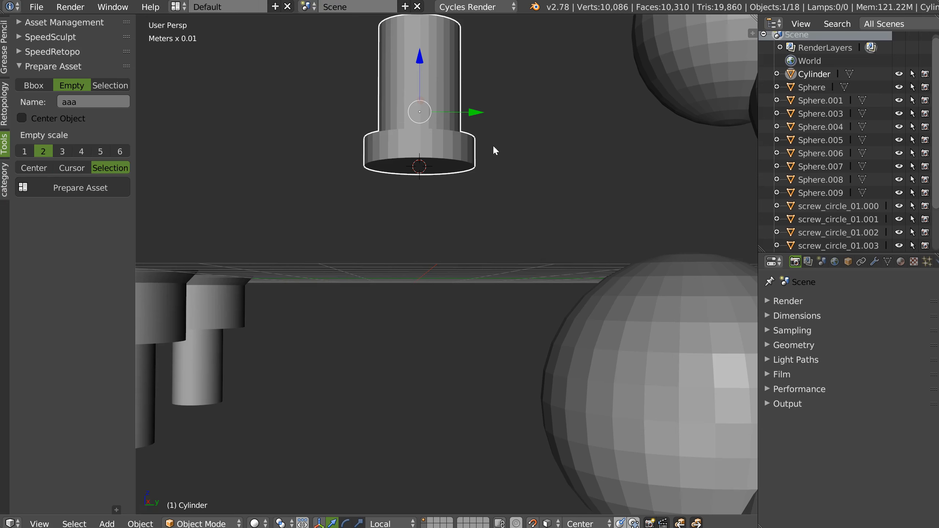
{"action": "left_click", "coordinate": [56, 187]}
{"action": "middle_click_drag", "start_coordinate": [417, 125], "coordinate": [387, 172]}
{"action": "key", "text": "ctrl+z"}
{"action": "scroll", "coordinate": [448, 215], "scroll_direction": "down", "scroll_amount": 2}
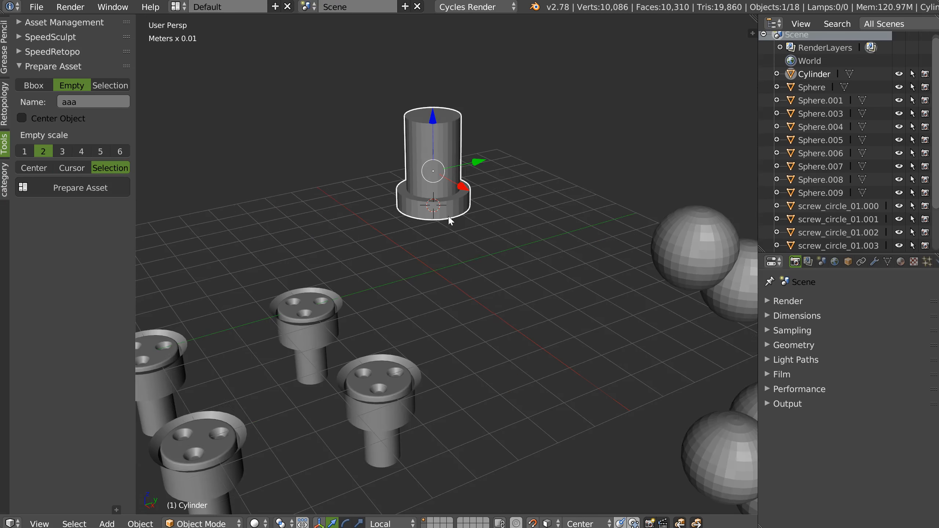
Try preparing the stepped cylinder as an Empty asset with Empty scale 4, and undo it.
{"action": "left_click", "coordinate": [25, 151]}
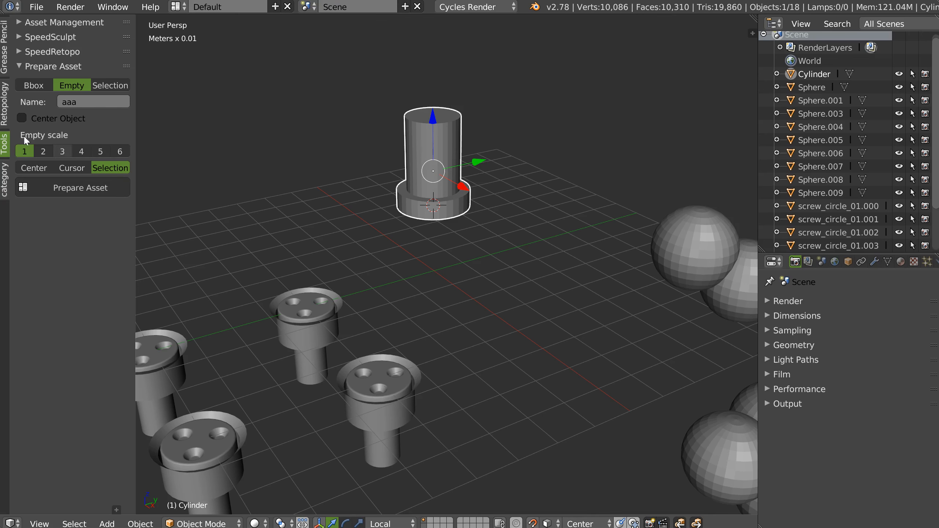
{"action": "left_click", "coordinate": [79, 151]}
{"action": "middle_click_drag", "start_coordinate": [429, 154], "coordinate": [539, 123]}
{"action": "middle_click_drag", "start_coordinate": [335, 270], "coordinate": [423, 202]}
{"action": "scroll", "coordinate": [423, 202], "scroll_direction": "down", "scroll_amount": 2}
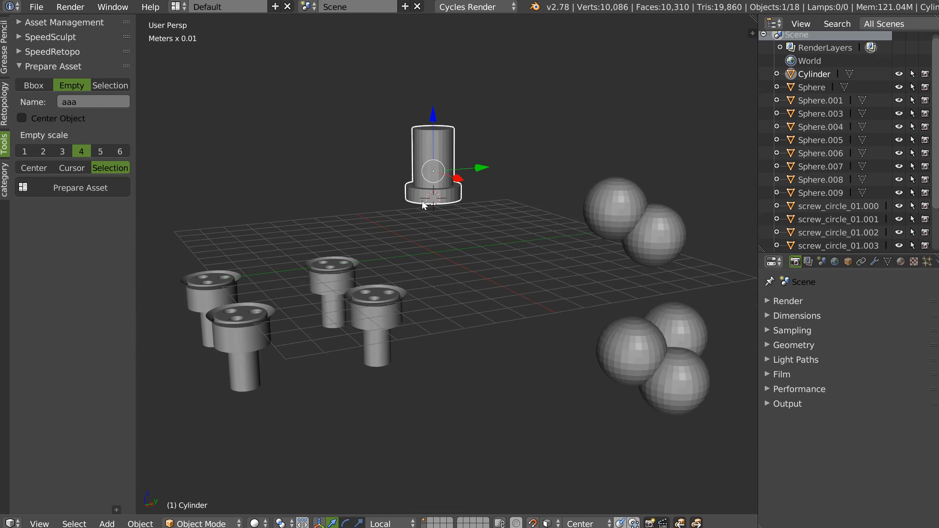
{"action": "left_click", "coordinate": [78, 188]}
{"action": "middle_click_drag", "start_coordinate": [245, 182], "coordinate": [203, 160]}
{"action": "key", "text": "ctrl+z"}
Try preparing the stepped cylinder as an Empty asset with Empty scale 1, and undo it.
{"action": "left_click", "coordinate": [25, 151]}
{"action": "left_click", "coordinate": [96, 192]}
{"action": "middle_click_drag", "start_coordinate": [364, 181], "coordinate": [488, 196]}
{"action": "key", "text": "ctrl+z"}
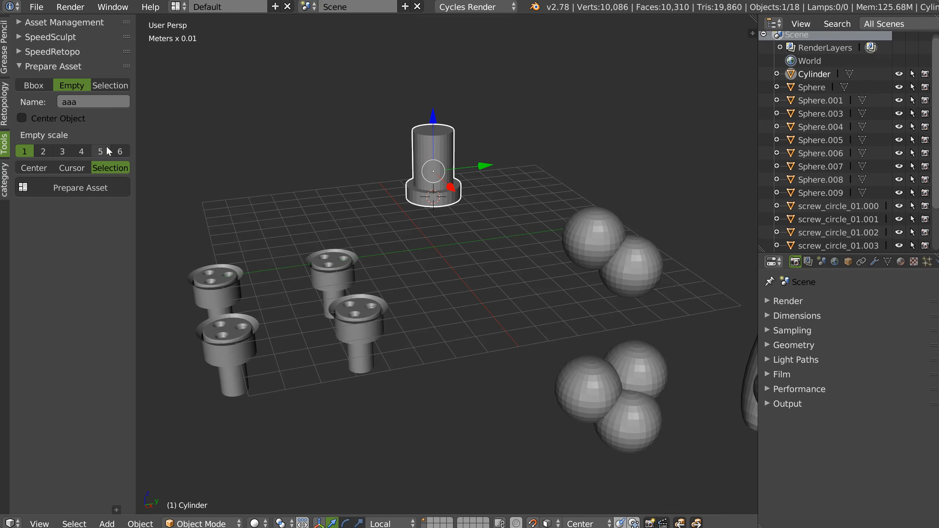
Try preparing the stepped cylinder as an Empty asset with Empty scale 6, and undo it.
{"action": "left_click", "coordinate": [120, 151]}
{"action": "left_click", "coordinate": [96, 187]}
{"action": "right_click", "coordinate": [446, 199]}
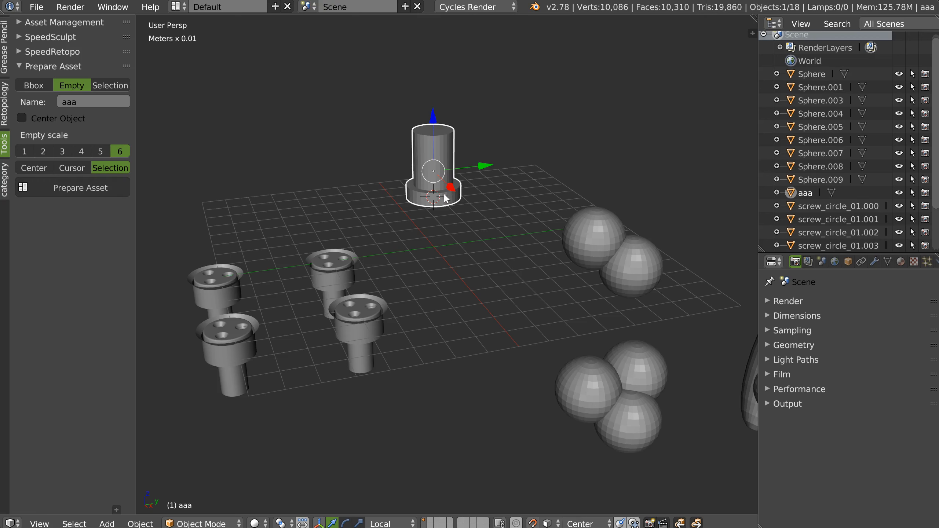
{"action": "left_click", "coordinate": [88, 187]}
{"action": "key", "text": "ctrl+z"}
{"action": "middle_click_drag", "start_coordinate": [507, 162], "coordinate": [444, 200]}
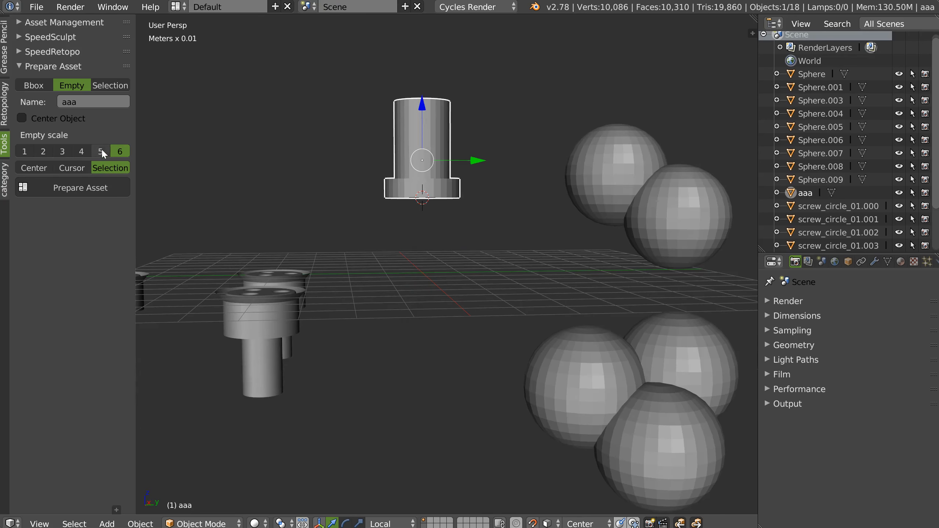
Compare Empty scale 5 with Empty scale 6 by preparing the stepped cylinder with each and undoing both attempts.
{"action": "left_click", "coordinate": [103, 156]}
{"action": "left_click", "coordinate": [106, 187]}
{"action": "middle_click_drag", "start_coordinate": [366, 171], "coordinate": [416, 195]}
{"action": "key", "text": "ctrl+z"}
{"action": "left_click", "coordinate": [119, 152]}
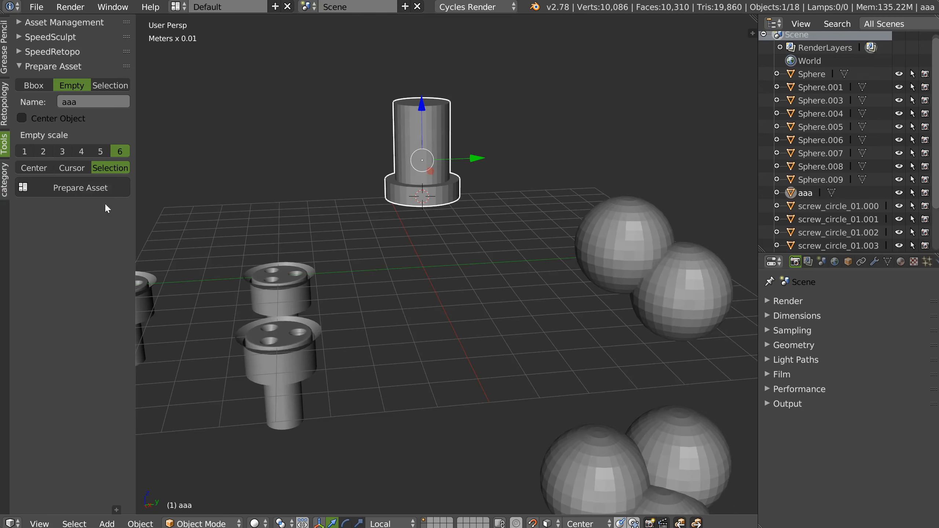
{"action": "left_click", "coordinate": [88, 187]}
{"action": "middle_click_drag", "start_coordinate": [425, 170], "coordinate": [480, 120]}
{"action": "key", "text": "ctrl+z"}
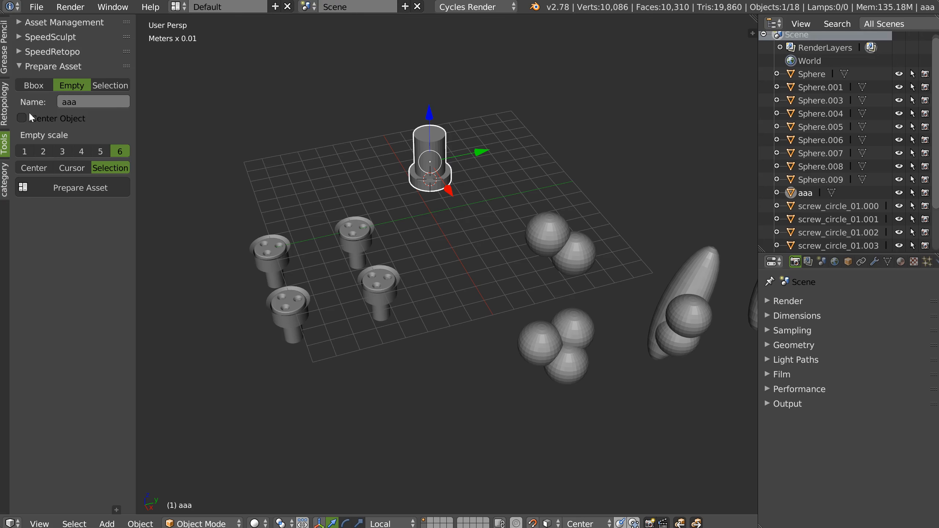
Move the stepped cylinder along Y and try preparing it with Empty scale 2 and Center Object enabled.
{"action": "mouse_move", "coordinate": [446, 192]}
{"action": "middle_mouse_down"}
{"action": "mouse_move", "coordinate": [431, 207]}
{"action": "mouse_move", "coordinate": [433, 198]}
{"action": "middle_mouse_up"}
{"action": "left_click_drag", "start_coordinate": [486, 153], "coordinate": [603, 134]}
{"action": "left_click", "coordinate": [56, 150]}
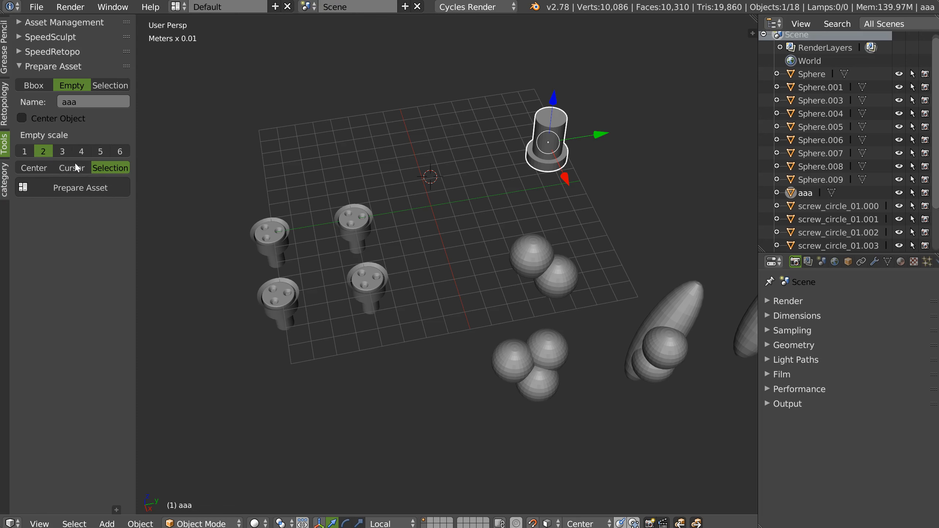
{"action": "left_click", "coordinate": [39, 119]}
{"action": "left_click", "coordinate": [74, 189]}
{"action": "middle_click_drag", "start_coordinate": [459, 218], "coordinate": [492, 211]}
{"action": "key", "text": "ctrl+z"}
Duplicate the stepped cylinder twice in a row beside the original and select all three cylinders.
{"action": "middle_click_drag", "start_coordinate": [527, 159], "coordinate": [504, 152]}
{"action": "key", "text": "shift+d"}
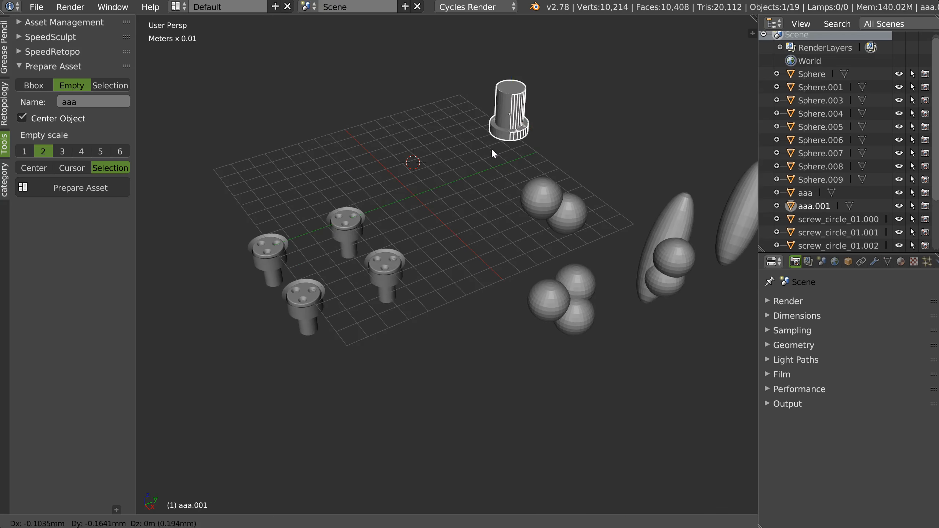
{"action": "left_click", "coordinate": [522, 145]}
{"action": "key", "text": "shift+d"}
{"action": "left_click", "coordinate": [484, 148]}
{"action": "left_click", "coordinate": [536, 107], "text": "shift"}
{"action": "left_click", "coordinate": [516, 100], "text": "shift"}
Prepare the three cylinders as one Empty asset with Selection origin, Empty scale 2 and Center Object enabled.
{"action": "left_click", "coordinate": [66, 188]}
{"action": "middle_click_drag", "start_coordinate": [355, 185], "coordinate": [469, 259]}
{"action": "scroll", "coordinate": [466, 213], "scroll_direction": "up", "scroll_amount": 2}
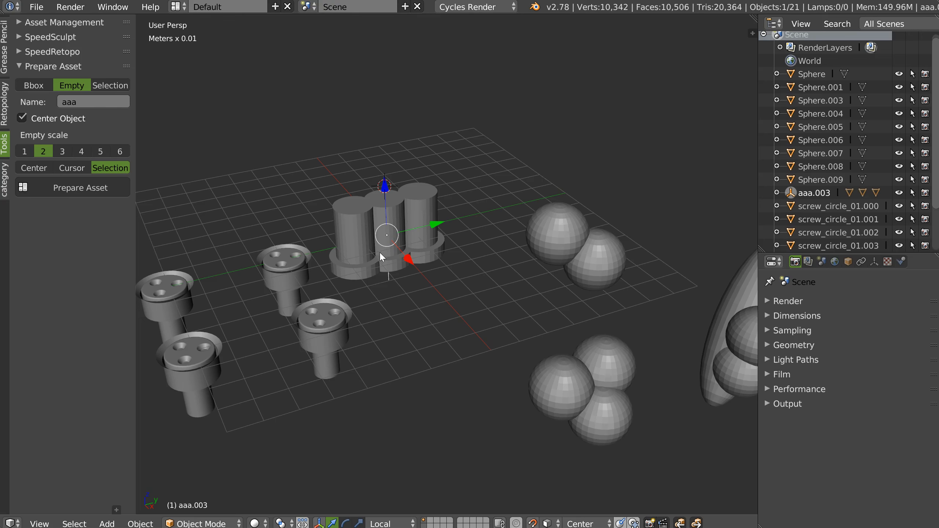
Switch Asset Management to the 001 library and preview its assets.
{"action": "left_click", "coordinate": [47, 22]}
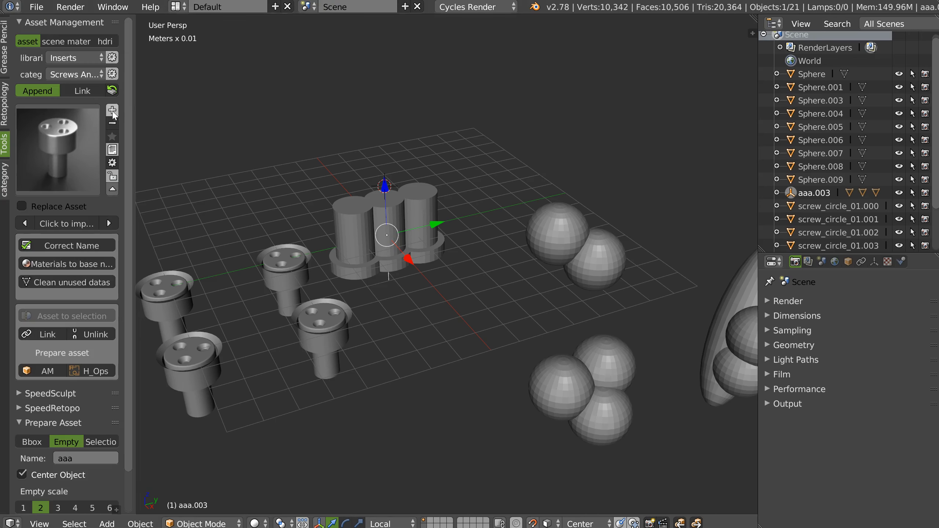
{"action": "left_click", "coordinate": [70, 65]}
{"action": "left_click", "coordinate": [64, 68]}
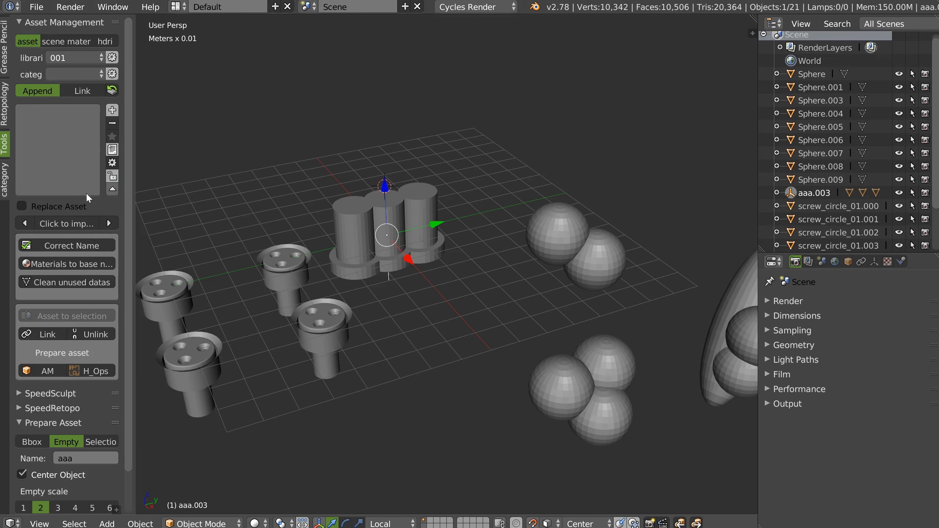
{"action": "left_click", "coordinate": [67, 175]}
{"action": "left_click", "coordinate": [112, 224]}
Examine the options for adding the prepared empty to the 001 library and cancel without adding it.
{"action": "left_click", "coordinate": [124, 111]}
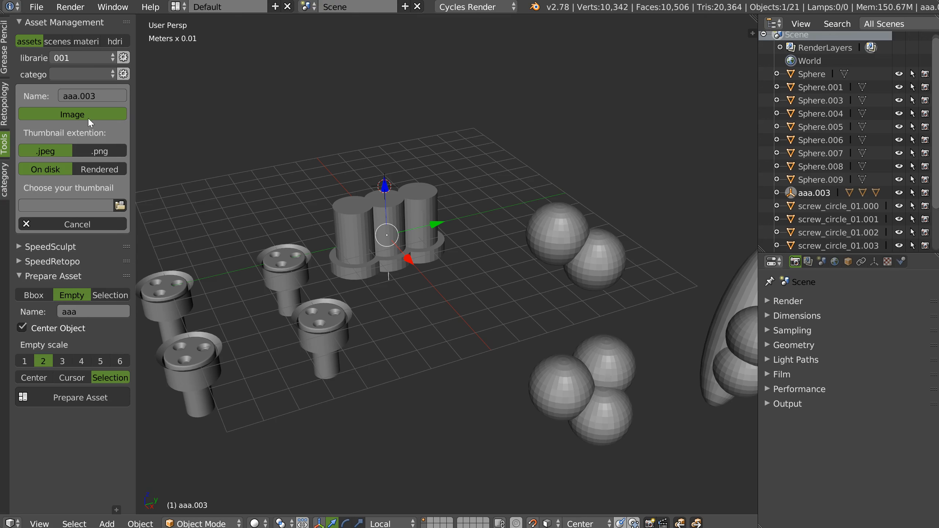
{"action": "left_click", "coordinate": [88, 224]}
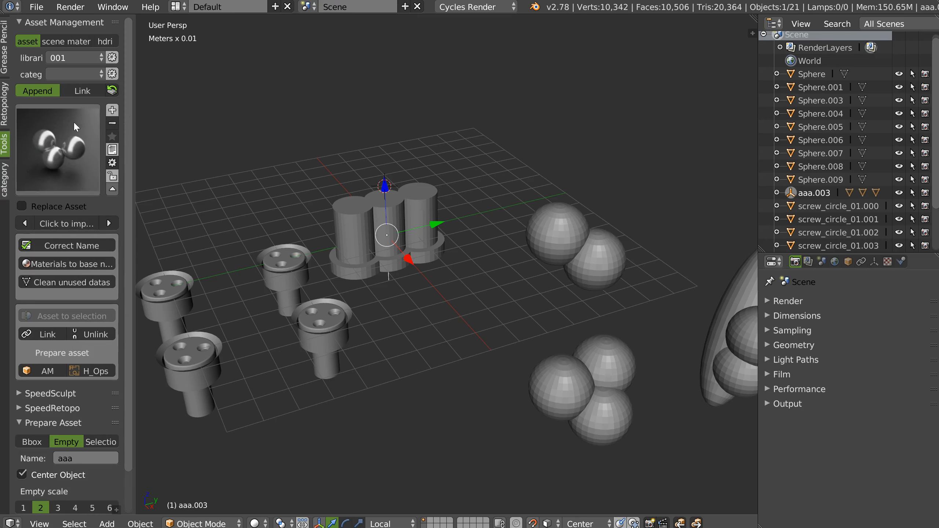
{"action": "left_click", "coordinate": [50, 22]}
{"action": "middle_click_drag", "start_coordinate": [355, 204], "coordinate": [457, 240]}
{"action": "scroll", "coordinate": [456, 240], "scroll_direction": "down", "scroll_amount": 2}
{"action": "middle_click_drag", "start_coordinate": [415, 274], "coordinate": [430, 253], "text": "shift"}
{"action": "scroll", "coordinate": [432, 239], "scroll_direction": "up", "scroll_amount": 3}
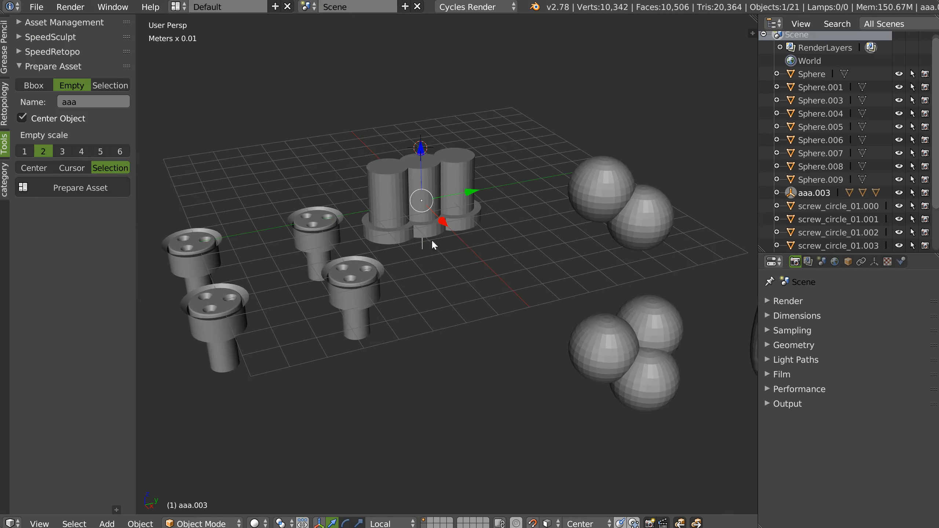
Set Prepare Asset to Selection mode and delete the parent empty of the three cylinders.
{"action": "left_click", "coordinate": [110, 85]}
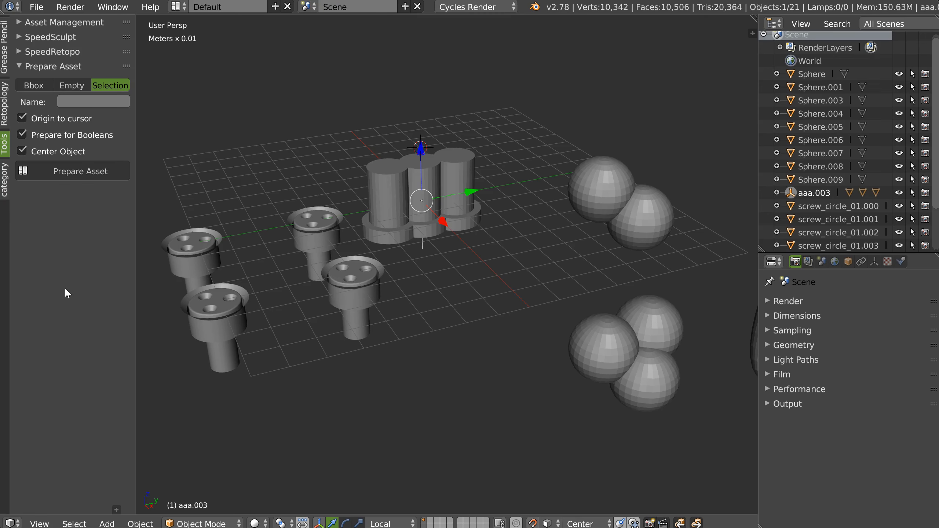
{"action": "middle_click_drag", "start_coordinate": [429, 227], "coordinate": [430, 211]}
{"action": "key", "text": "x"}
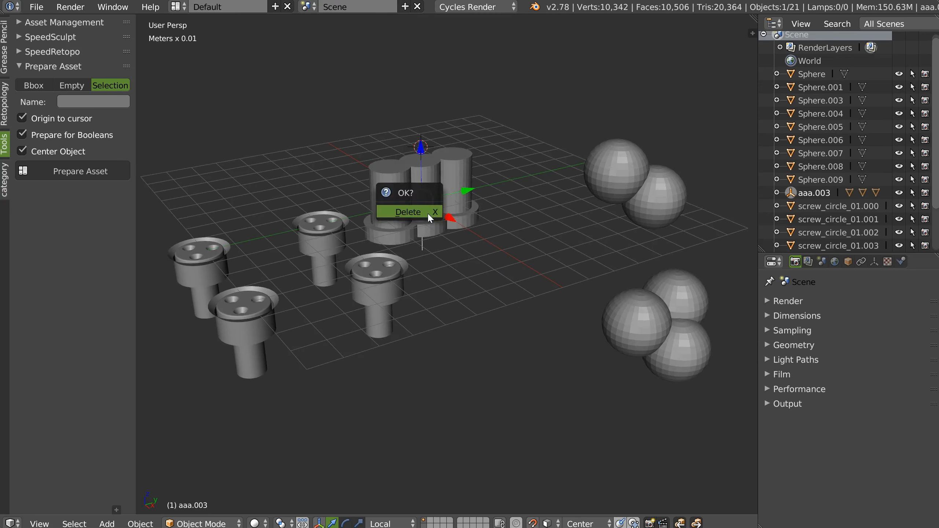
{"action": "left_click", "coordinate": [428, 213]}
{"action": "middle_click_drag", "start_coordinate": [457, 180], "coordinate": [429, 251], "text": "shift"}
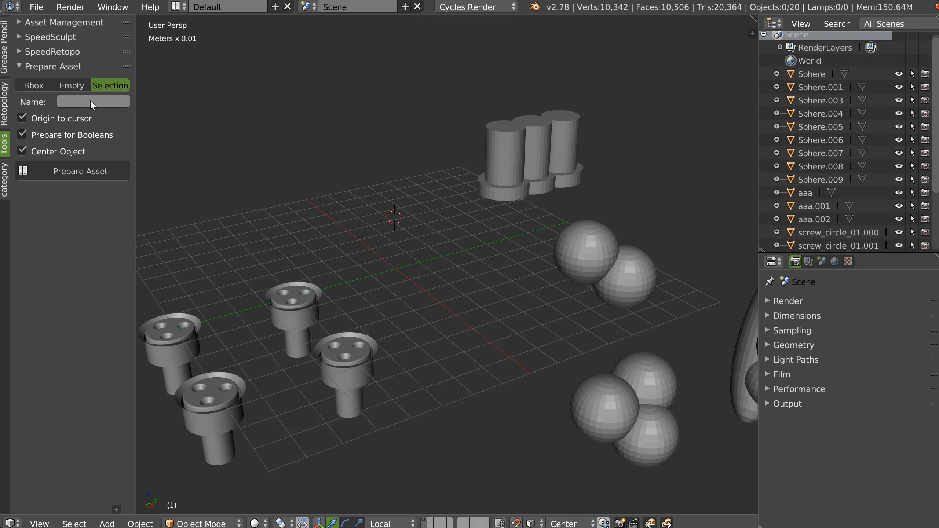
Disable Prepare for Booleans, Origin to cursor and Center Object for the Selection mode.
{"action": "middle_click_drag", "start_coordinate": [350, 217], "coordinate": [476, 158], "text": "shift"}
{"action": "middle_click_drag", "start_coordinate": [257, 284], "coordinate": [309, 277], "text": "shift"}
{"action": "scroll", "coordinate": [343, 274], "scroll_direction": "up", "scroll_amount": 2}
{"action": "mouse_move", "coordinate": [365, 271]}
{"action": "middle_mouse_down", "text": "shift"}
{"action": "mouse_move", "coordinate": [376, 265]}
{"action": "mouse_move", "coordinate": [363, 260]}
{"action": "middle_mouse_up", "text": "shift"}
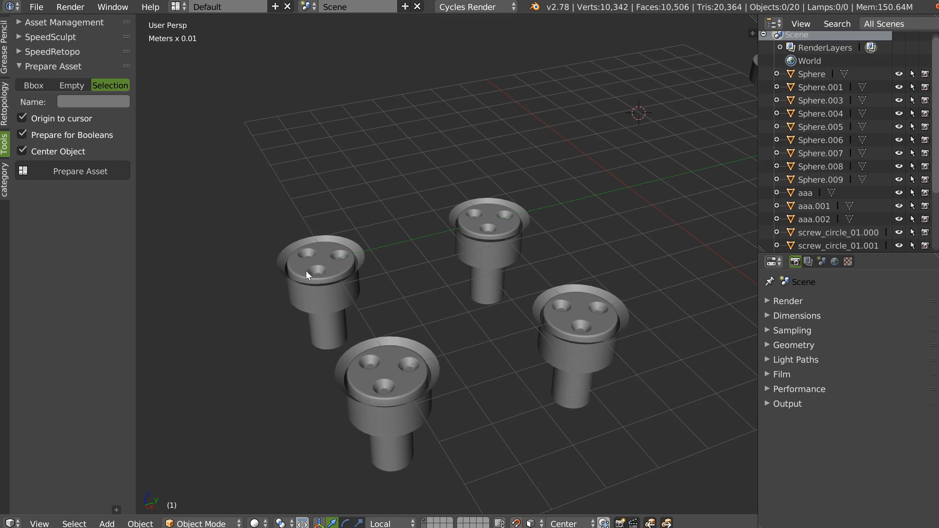
{"action": "left_click", "coordinate": [44, 134]}
{"action": "left_click", "coordinate": [39, 119]}
{"action": "left_click", "coordinate": [39, 147]}
Select screw_circle_01.003 together with its outer object scscs.003 and prepare them as a Selection asset.
{"action": "right_click", "coordinate": [336, 257]}
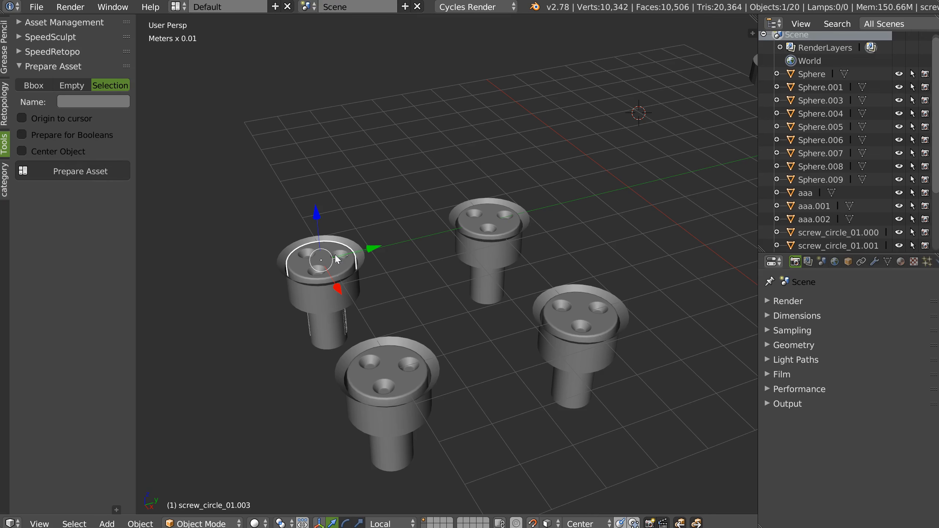
{"action": "right_click", "coordinate": [361, 262], "text": "shift"}
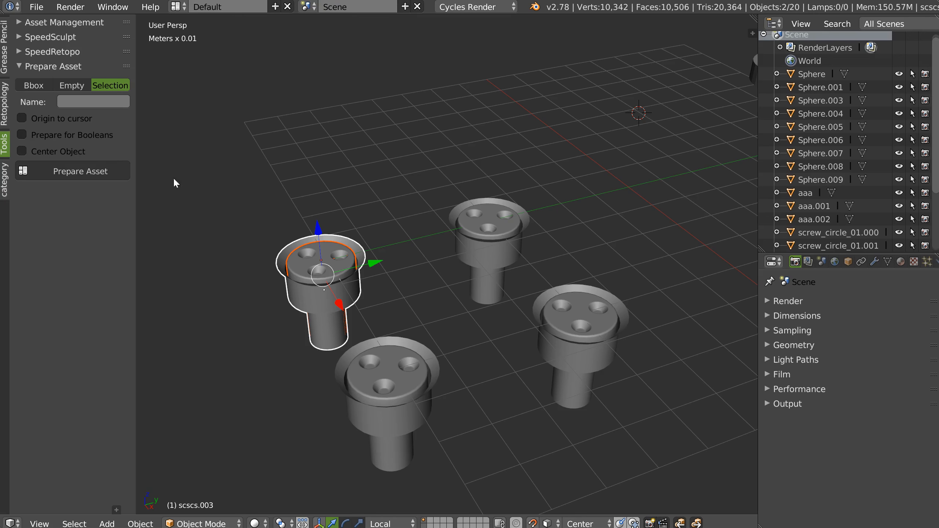
{"action": "left_click", "coordinate": [77, 171]}
{"action": "middle_click_drag", "start_coordinate": [344, 292], "coordinate": [411, 268]}
{"action": "scroll", "coordinate": [788, 236], "scroll_direction": "down", "scroll_amount": 5}
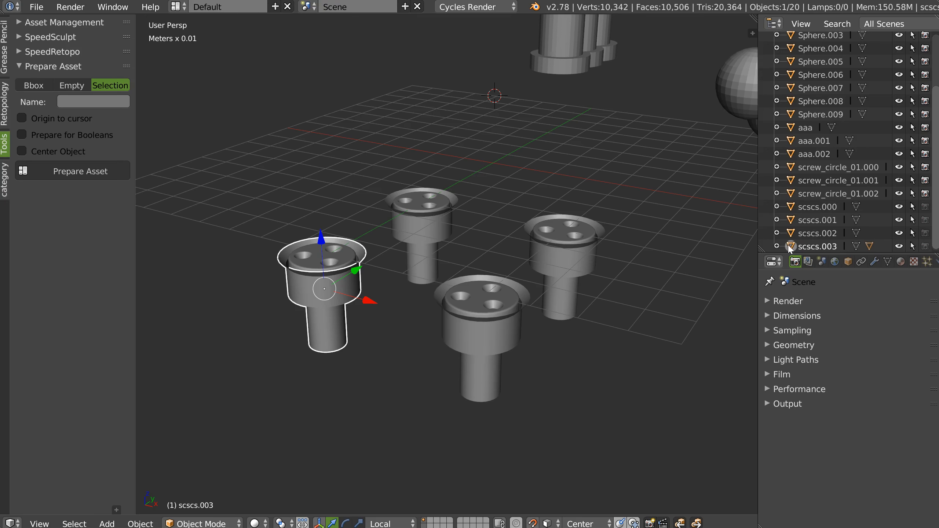
Expand scscs.003 in the Outliner to check its child object, and undo the asset preparation.
{"action": "left_click", "coordinate": [778, 245]}
{"action": "scroll", "coordinate": [810, 211], "scroll_direction": "down", "scroll_amount": 2}
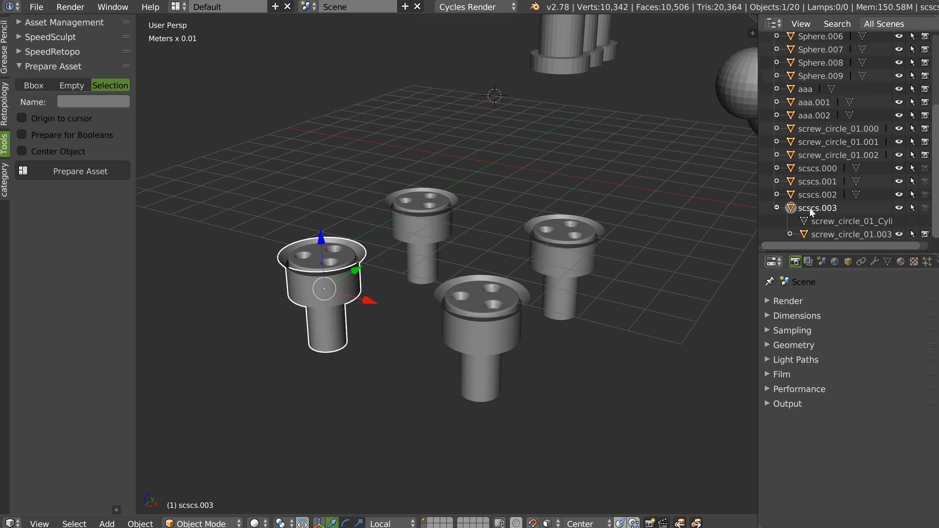
{"action": "left_click", "coordinate": [826, 237]}
{"action": "middle_click_drag", "start_coordinate": [415, 241], "coordinate": [352, 273]}
{"action": "right_click", "coordinate": [323, 237]}
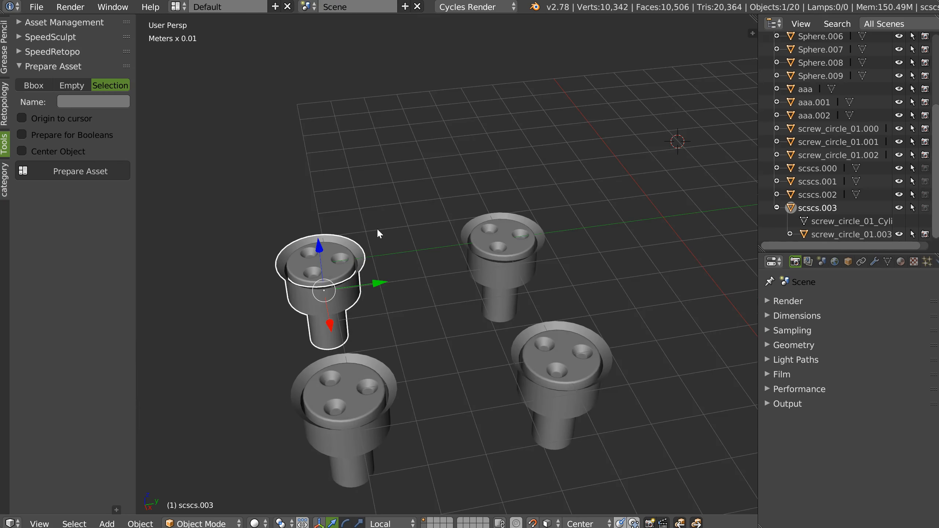
{"action": "key", "text": "ctrl+z"}
{"action": "middle_click_drag", "start_coordinate": [338, 243], "coordinate": [399, 167]}
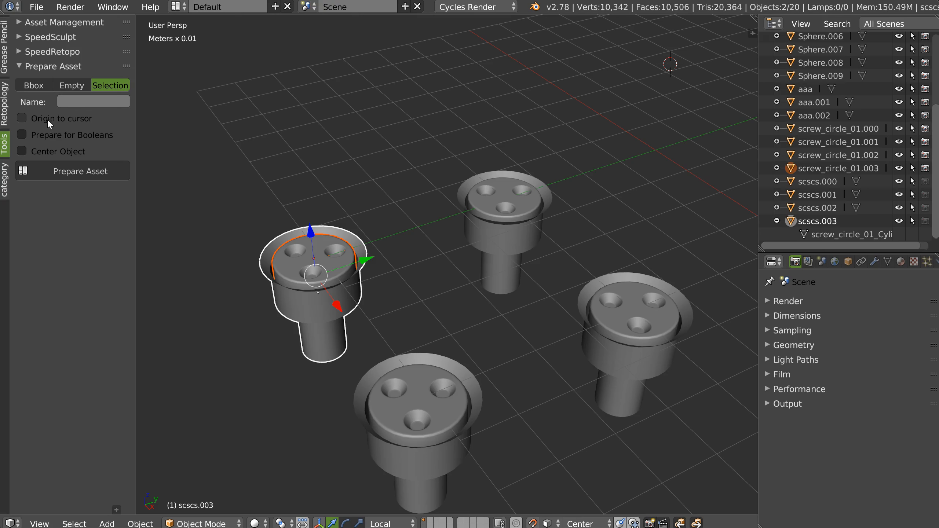
Snap the 3D cursor to the selected rim faces of scscs.003 in Edit Mode.
{"action": "key", "text": "Tab"}
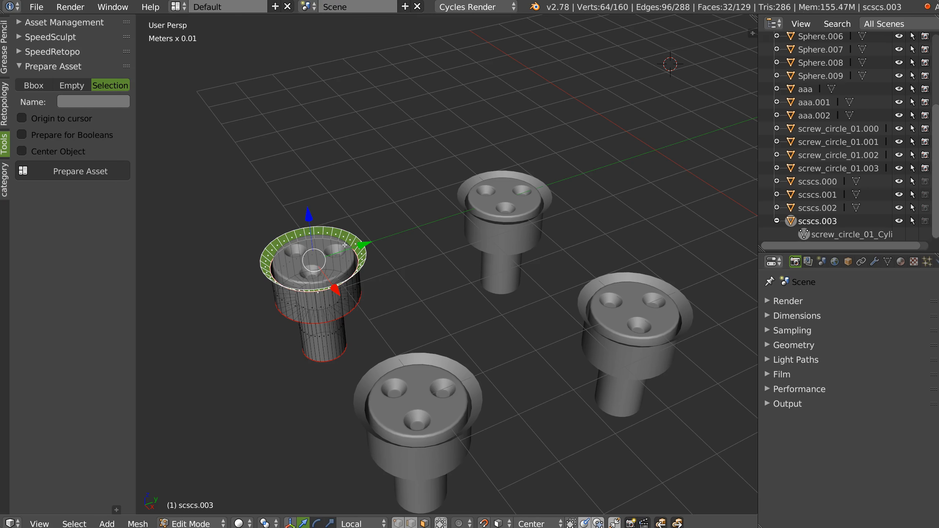
{"action": "key", "text": "shift+s"}
{"action": "left_click", "coordinate": [468, 249]}
{"action": "key", "text": "Tab"}
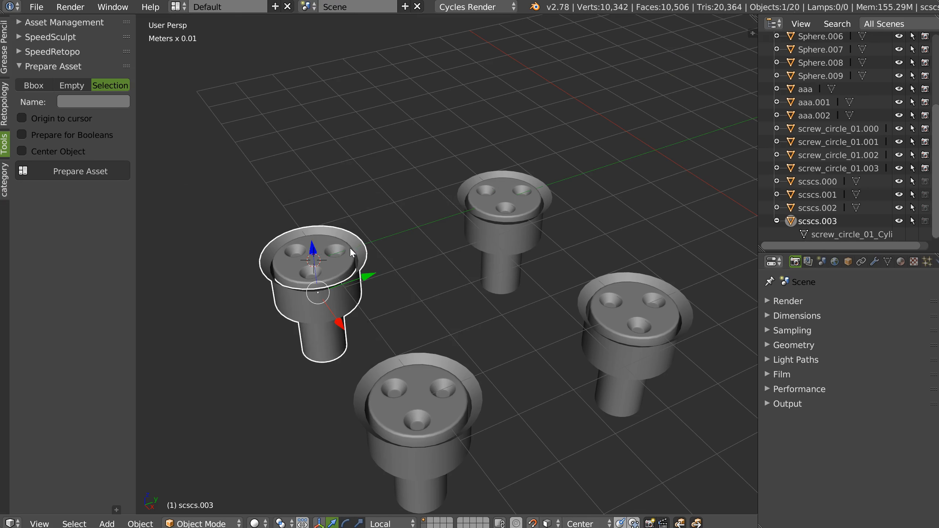
Reselect both screw objects with scscs.003 active and try preparing them with Origin to cursor enabled.
{"action": "middle_click_drag", "start_coordinate": [335, 272], "coordinate": [339, 261]}
{"action": "right_click", "coordinate": [340, 261]}
{"action": "right_click", "coordinate": [361, 252], "text": "shift"}
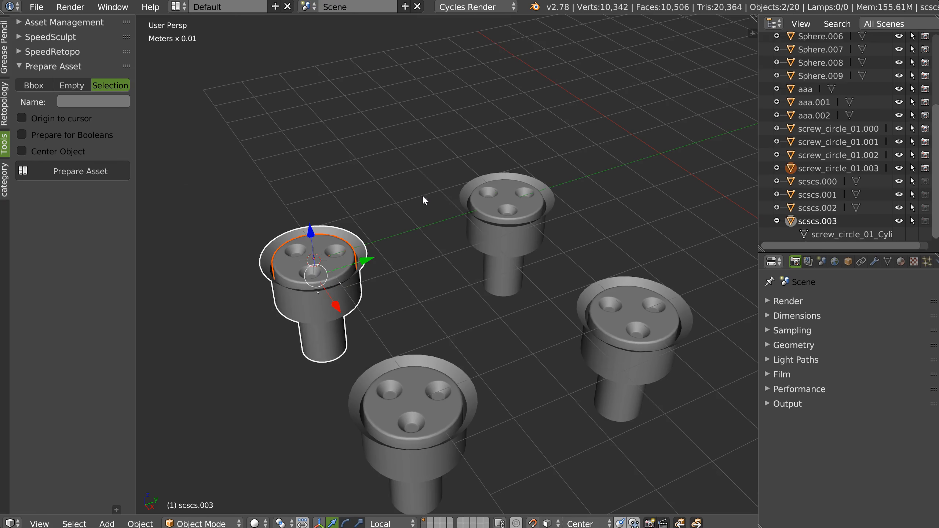
{"action": "left_click", "coordinate": [37, 122]}
{"action": "left_click", "coordinate": [82, 171]}
{"action": "mouse_move", "coordinate": [367, 281]}
{"action": "middle_mouse_down"}
{"action": "mouse_move", "coordinate": [372, 252]}
{"action": "mouse_move", "coordinate": [367, 269]}
{"action": "middle_mouse_up"}
{"action": "scroll", "coordinate": [370, 250], "scroll_direction": "up", "scroll_amount": 3}
{"action": "key", "text": "ctrl+z"}
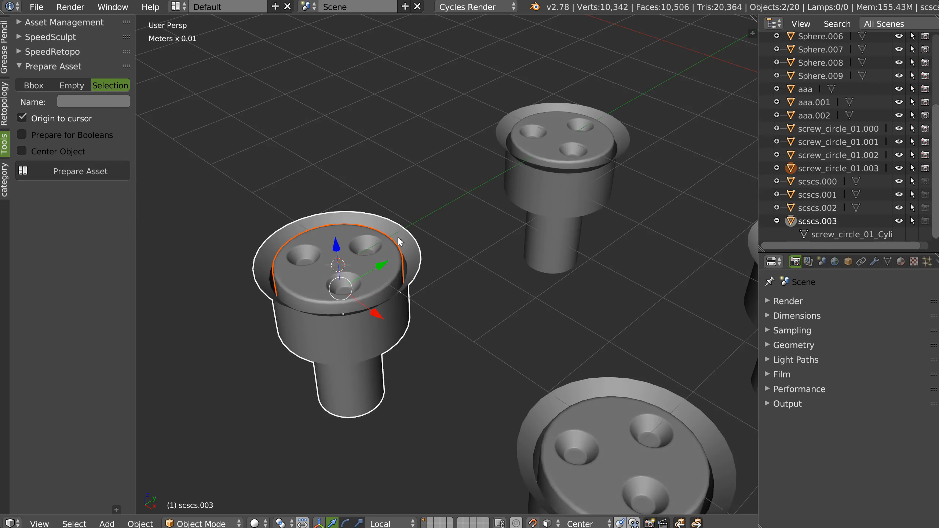
Try preparing both screw objects with Center Object enabled in addition to Origin to cursor, and undo it.
{"action": "scroll", "coordinate": [521, 196], "scroll_direction": "down", "scroll_amount": 4}
{"action": "middle_click_drag", "start_coordinate": [507, 240], "coordinate": [384, 225], "text": "shift"}
{"action": "left_click", "coordinate": [22, 151]}
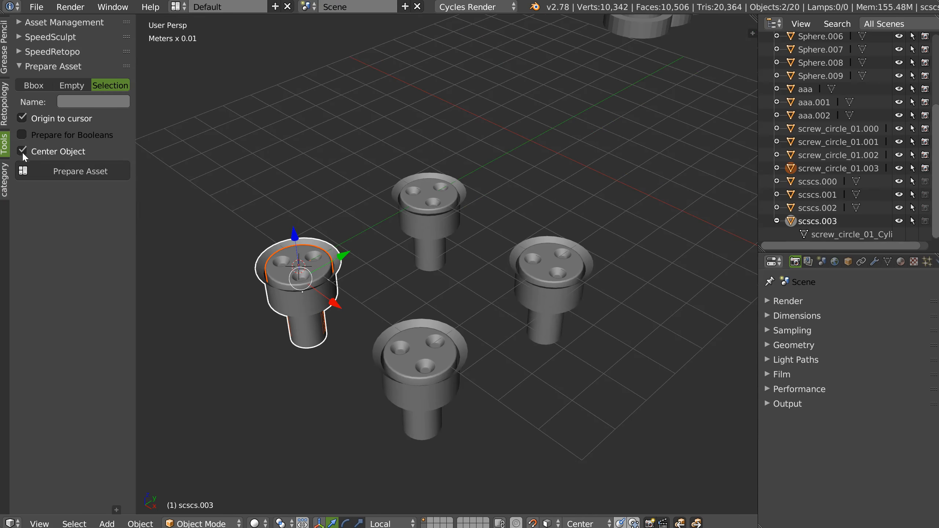
{"action": "scroll", "coordinate": [453, 231], "scroll_direction": "down", "scroll_amount": 3}
{"action": "middle_click_drag", "start_coordinate": [454, 232], "coordinate": [378, 262], "text": "shift"}
{"action": "middle_click_drag", "start_coordinate": [378, 262], "coordinate": [356, 248]}
{"action": "left_click", "coordinate": [89, 173]}
{"action": "middle_click_drag", "start_coordinate": [490, 215], "coordinate": [460, 207]}
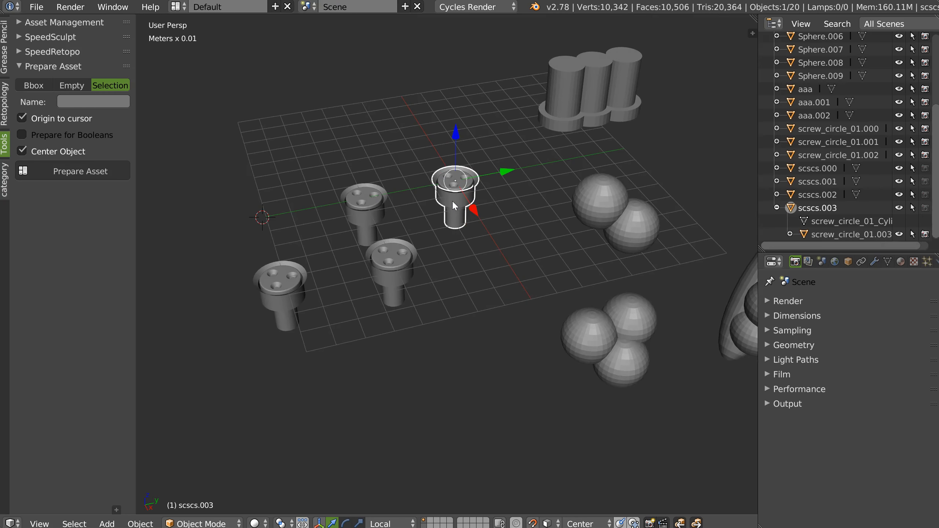
{"action": "key", "text": "ctrl+z"}
{"action": "middle_click_drag", "start_coordinate": [243, 236], "coordinate": [364, 249], "text": "shift"}
{"action": "scroll", "coordinate": [377, 208], "scroll_direction": "up", "scroll_amount": 2}
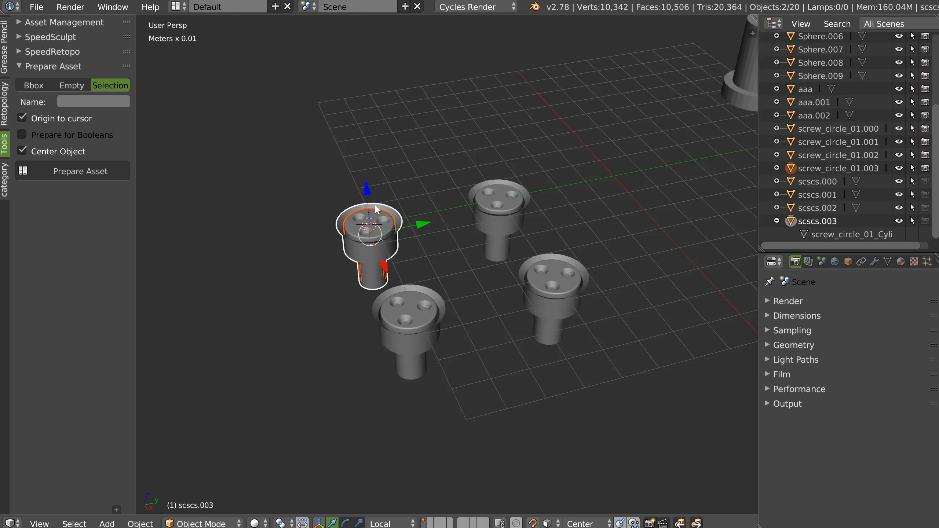
Prepare both scscs.003 screw objects with Origin to cursor and Prepare for Booleans enabled and Center Object disabled.
{"action": "left_click", "coordinate": [21, 135]}
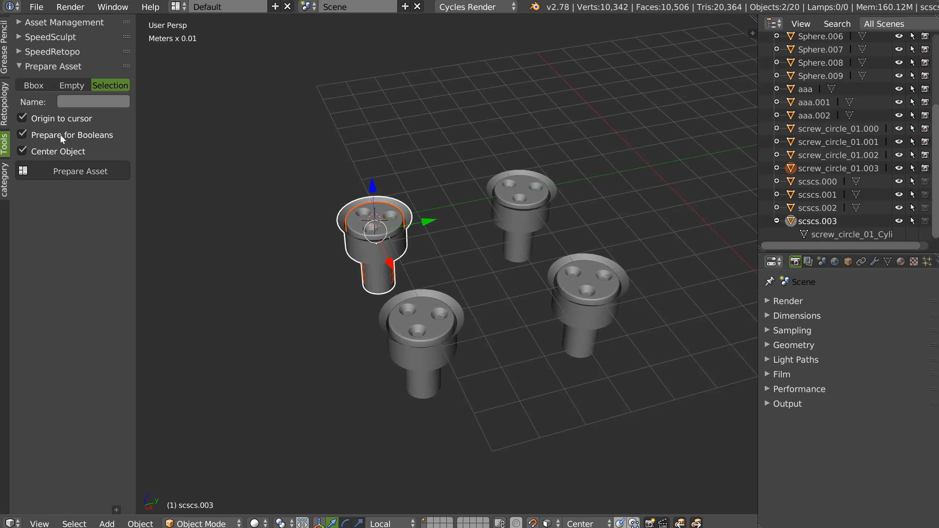
{"action": "scroll", "coordinate": [420, 231], "scroll_direction": "up", "scroll_amount": 5}
{"action": "right_click", "coordinate": [446, 200]}
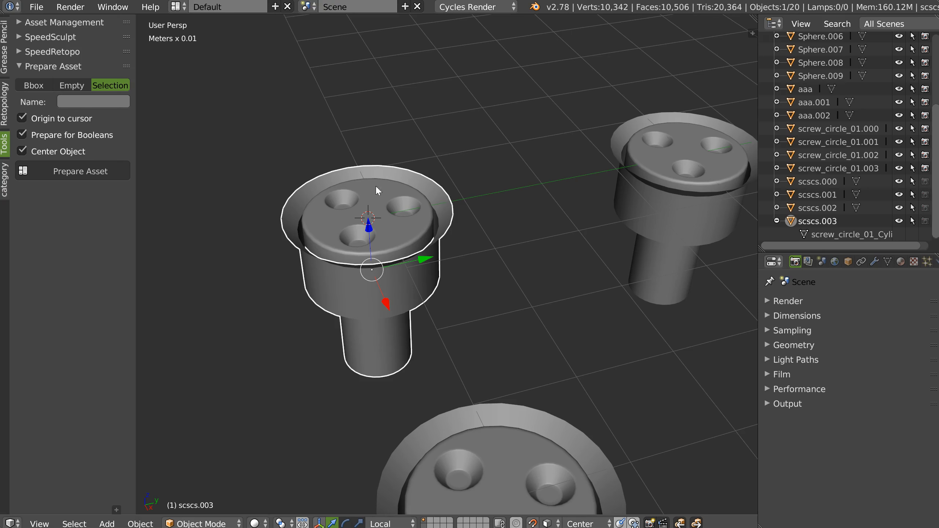
{"action": "right_click", "coordinate": [382, 199]}
{"action": "right_click", "coordinate": [436, 186]}
{"action": "right_click", "coordinate": [392, 234], "text": "shift"}
{"action": "right_click", "coordinate": [450, 207], "text": "shift"}
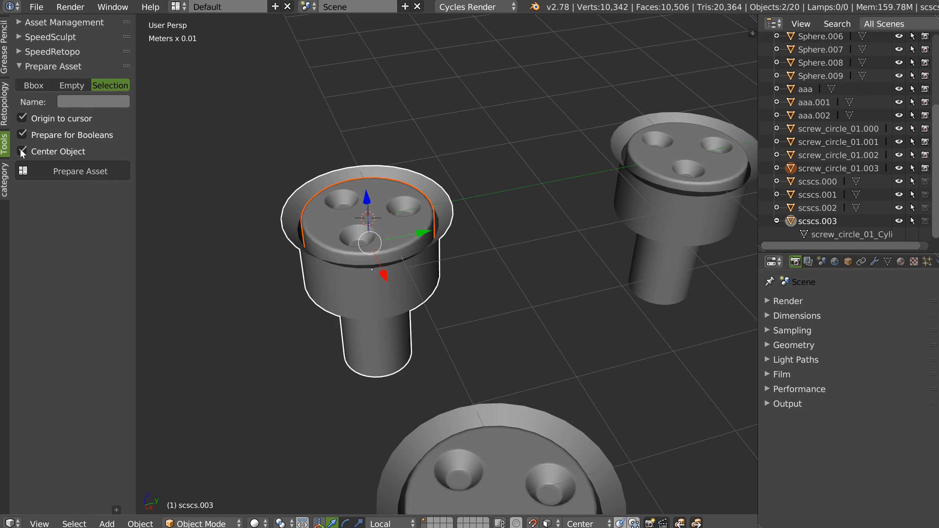
{"action": "left_click", "coordinate": [72, 155]}
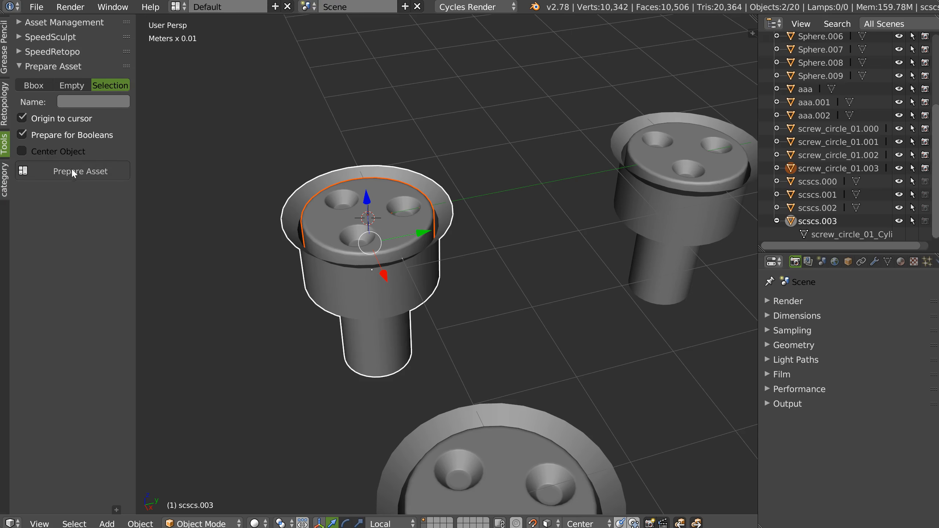
{"action": "left_click", "coordinate": [75, 172]}
{"action": "scroll", "coordinate": [478, 218], "scroll_direction": "down", "scroll_amount": 6}
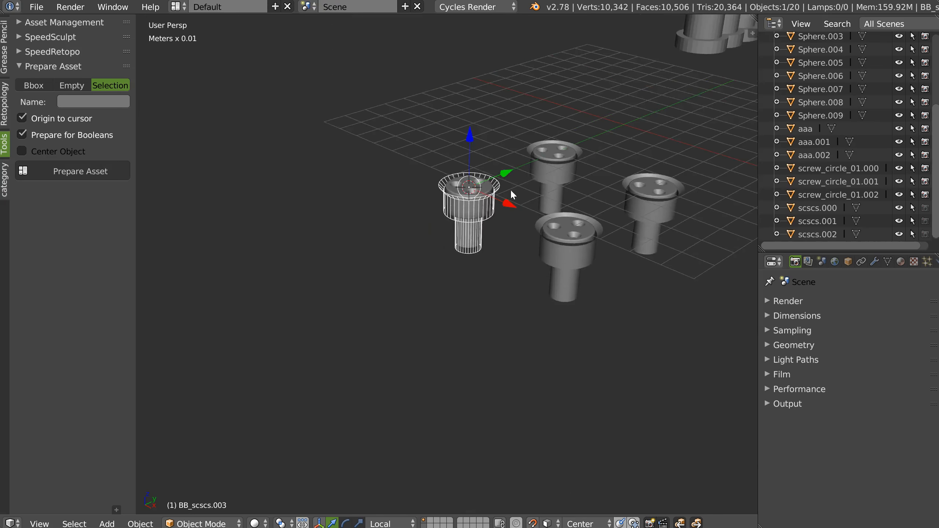
Add a cube, move it among the screws and scale it up to be larger than them.
{"action": "middle_click_drag", "start_coordinate": [511, 190], "coordinate": [393, 282], "text": "shift"}
{"action": "right_click", "coordinate": [472, 260]}
{"action": "left_click", "coordinate": [422, 337]}
{"action": "middle_click_drag", "start_coordinate": [458, 199], "coordinate": [436, 219]}
{"action": "key", "text": "g"}
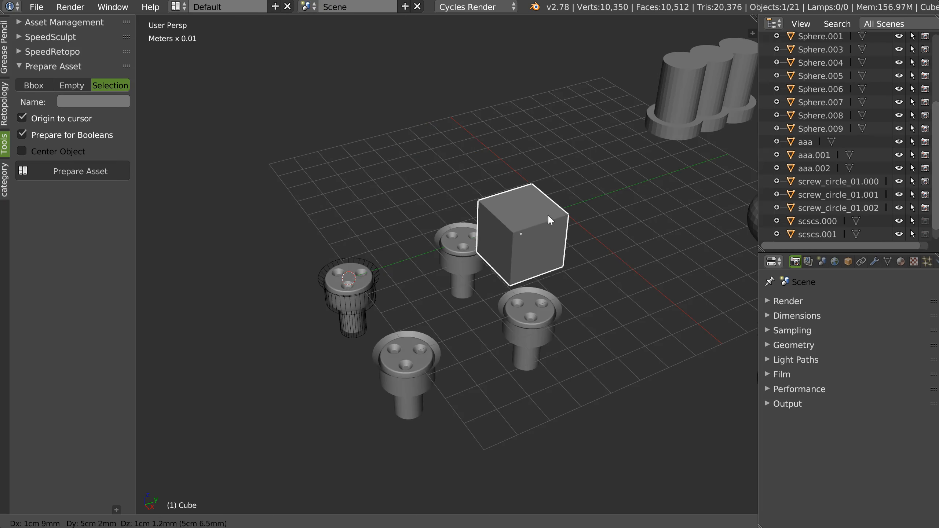
{"action": "left_click", "coordinate": [551, 222]}
{"action": "key", "text": "s"}
{"action": "left_click", "coordinate": [514, 255]}
Move BB_scscs.003 along the global Y axis to the cube and place it on the cube's top face.
{"action": "left_click", "coordinate": [374, 264]}
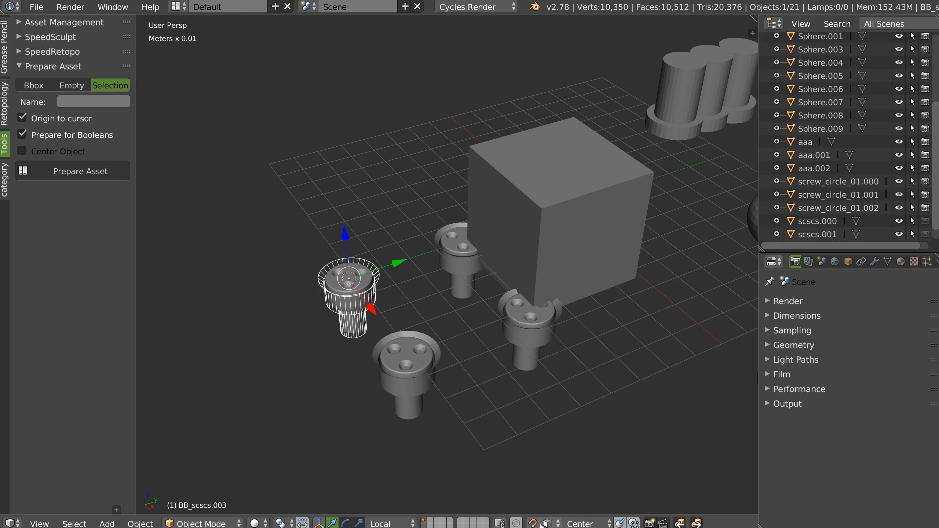
{"action": "key", "text": "g"}
{"action": "key", "text": "y"}
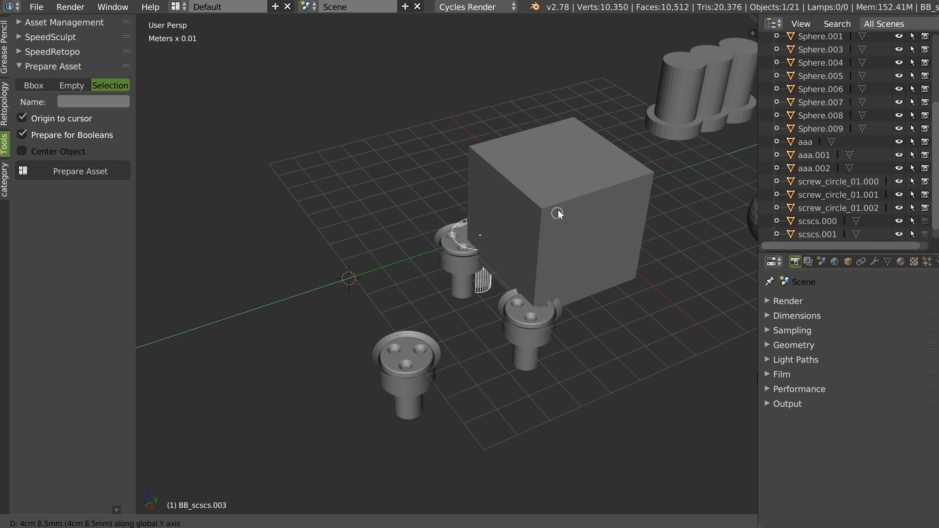
{"action": "left_click", "coordinate": [584, 211]}
{"action": "left_click_drag", "start_coordinate": [506, 180], "coordinate": [520, 96]}
{"action": "key", "text": "ctrl+shift+Tab"}
{"action": "left_click", "coordinate": [530, 115]}
Add the cube to the selection as active object and apply a Boolean to it with BB_scscs.003.
{"action": "left_click", "coordinate": [546, 207], "text": "shift"}
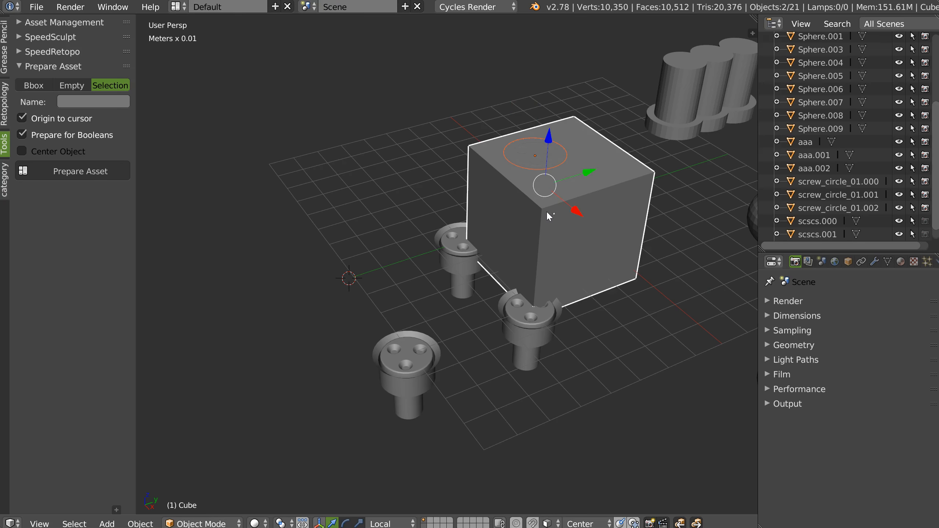
{"action": "key", "text": "q"}
{"action": "left_click", "coordinate": [623, 162]}
{"action": "scroll", "coordinate": [515, 169], "scroll_direction": "up", "scroll_amount": 4}
{"action": "middle_click_drag", "start_coordinate": [551, 142], "coordinate": [572, 160]}
{"action": "scroll", "coordinate": [619, 110], "scroll_direction": "down", "scroll_amount": 5}
Delete the test cube and the screw placed in its top face.
{"action": "right_click", "coordinate": [557, 135]}
{"action": "right_click", "coordinate": [536, 187], "text": "shift"}
{"action": "key", "text": "x"}
{"action": "left_click", "coordinate": [530, 185]}
{"action": "scroll", "coordinate": [417, 220], "scroll_direction": "up", "scroll_amount": 3}
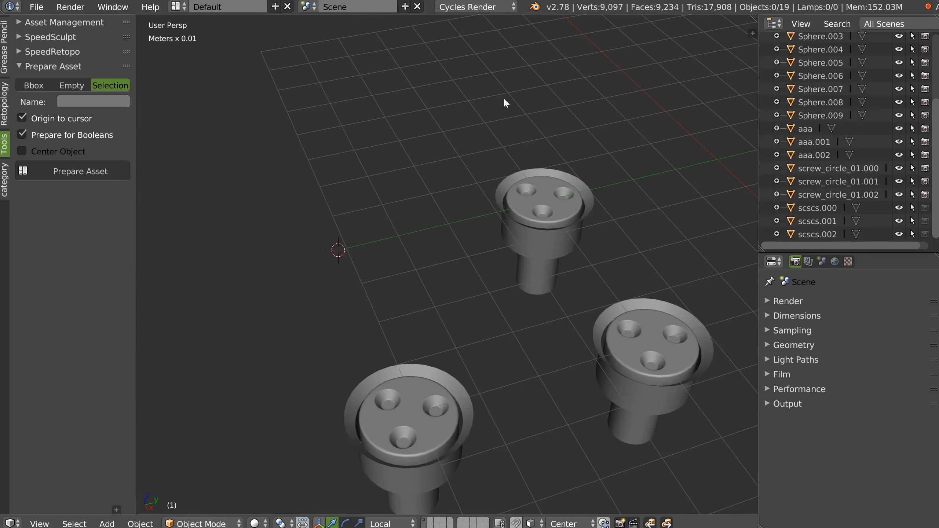
Enable Center Object, select screw_circle_01.000 and scscs.000 with the latter active, and enter abc as the asset name.
{"action": "left_click", "coordinate": [52, 151]}
{"action": "right_click", "coordinate": [559, 189]}
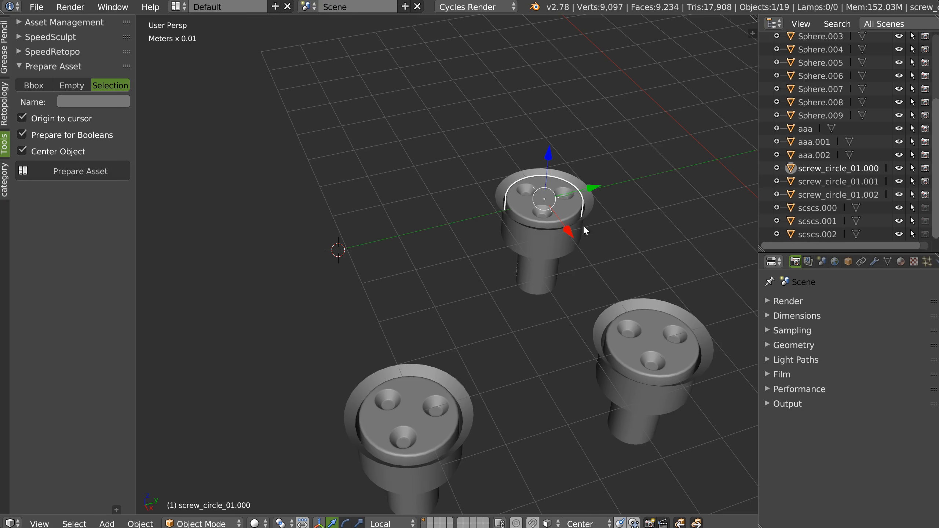
{"action": "right_click", "coordinate": [586, 227], "text": "shift"}
{"action": "scroll", "coordinate": [478, 207], "scroll_direction": "down", "scroll_amount": 3}
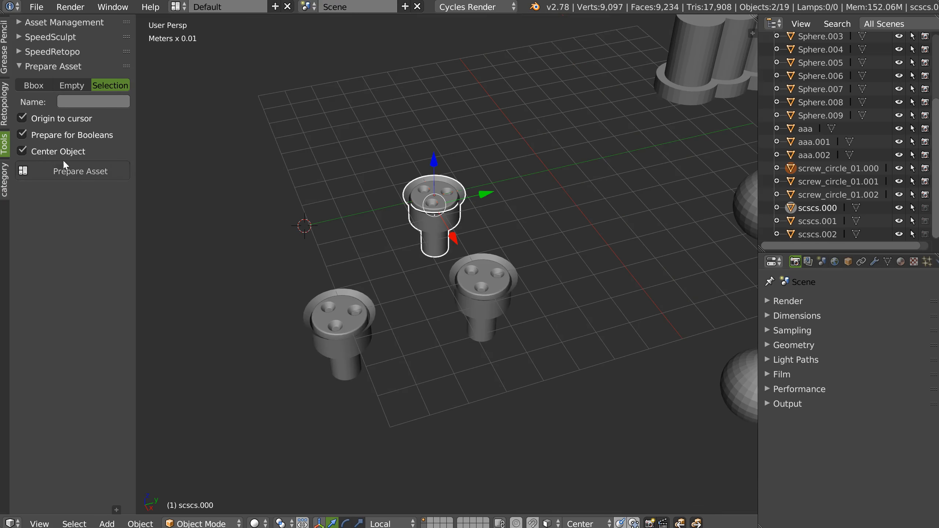
{"action": "left_click", "coordinate": [92, 101]}
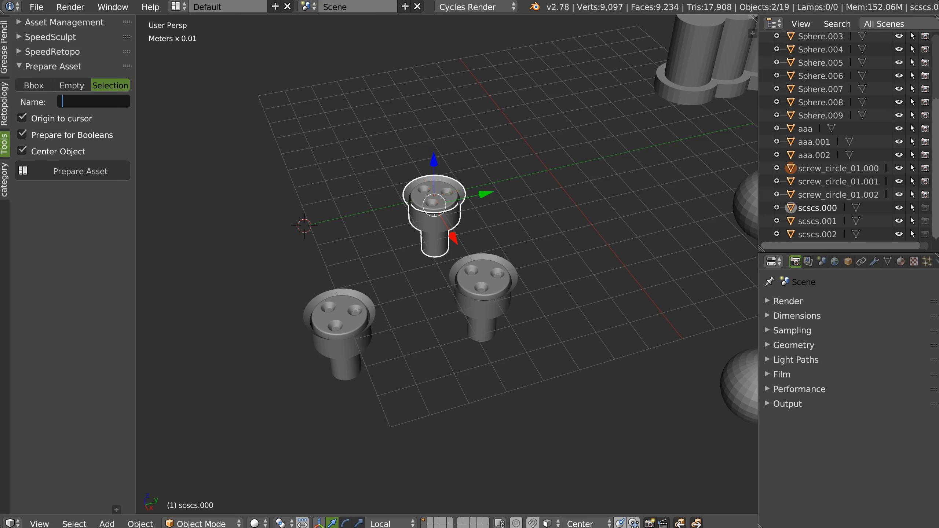
{"action": "type", "text": "abc"}
{"action": "key", "text": "Return"}
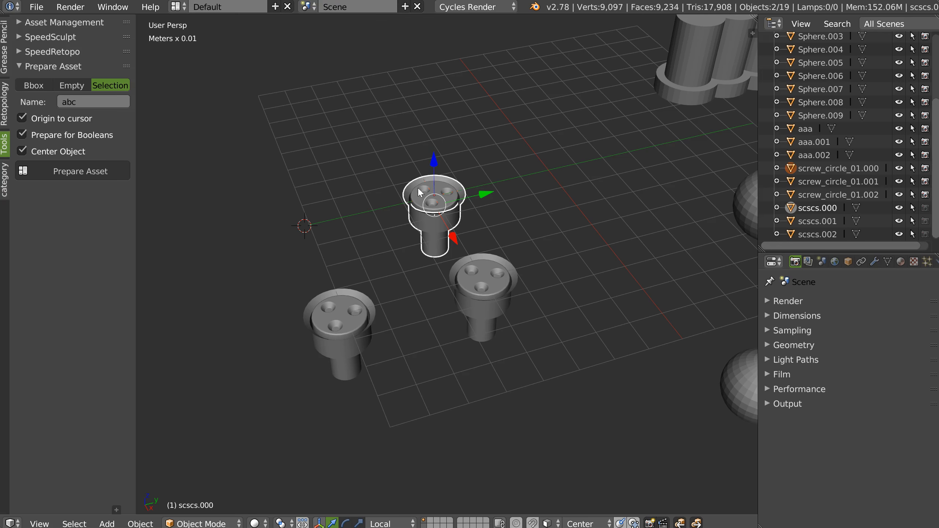
Snap the 3D cursor to the selected rim faces of scscs.000 in Edit Mode.
{"action": "scroll", "coordinate": [422, 192], "scroll_direction": "up", "scroll_amount": 2}
{"action": "key", "text": "Tab"}
{"action": "key", "text": "shift+s"}
{"action": "left_click", "coordinate": [492, 193]}
{"action": "key", "text": "Tab"}
Prepare both scscs.000 screw objects as abc with Origin to cursor, Prepare for Booleans and Center Object enabled.
{"action": "right_click", "coordinate": [490, 203], "text": "shift"}
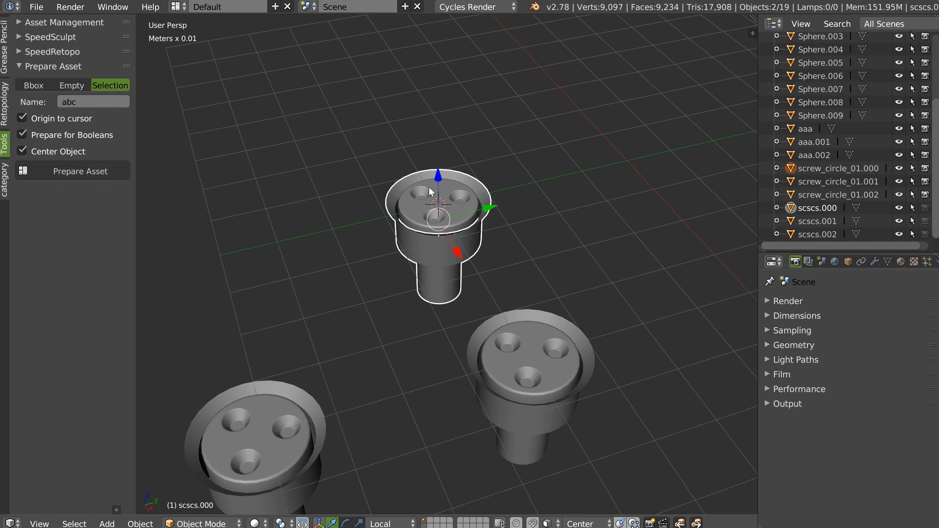
{"action": "left_click", "coordinate": [65, 173]}
{"action": "middle_click_drag", "start_coordinate": [638, 167], "coordinate": [591, 163]}
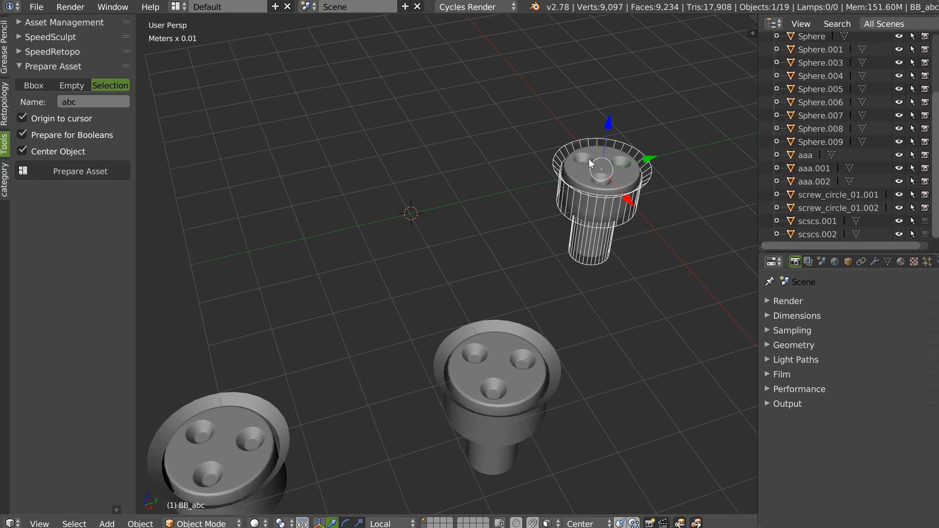
{"action": "scroll", "coordinate": [581, 209], "scroll_direction": "up", "scroll_amount": 1}
{"action": "middle_click_drag", "start_coordinate": [568, 204], "coordinate": [529, 222], "text": "shift"}
{"action": "scroll", "coordinate": [576, 192], "scroll_direction": "down", "scroll_amount": 3}
Disable Origin to cursor, try preparing scscs.002 together with screw_circle_01.002, and undo the preparation.
{"action": "middle_click_drag", "start_coordinate": [311, 366], "coordinate": [427, 233], "text": "shift"}
{"action": "left_click", "coordinate": [395, 296]}
{"action": "left_click", "coordinate": [415, 265], "text": "shift"}
{"action": "left_click", "coordinate": [22, 119]}
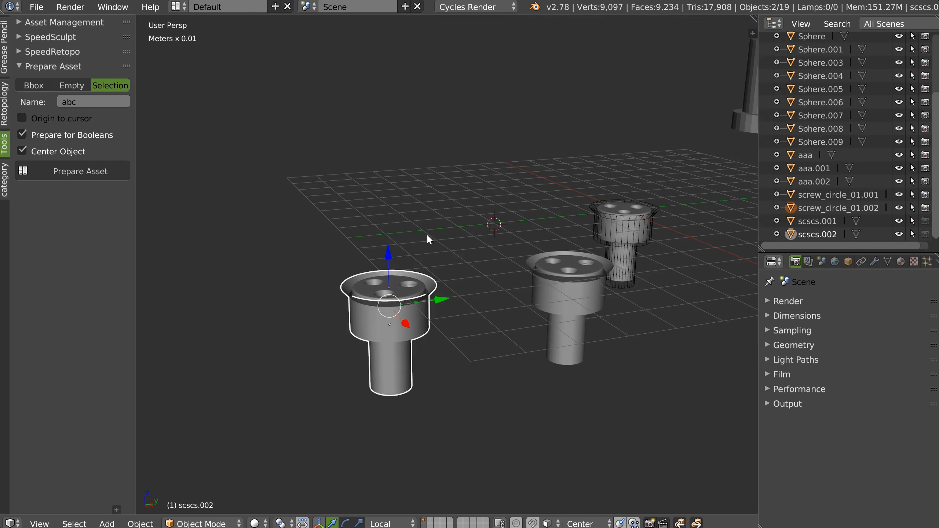
{"action": "left_click", "coordinate": [85, 168]}
{"action": "middle_click_drag", "start_coordinate": [592, 196], "coordinate": [571, 202]}
{"action": "key", "text": "ctrl+z"}
Reselect screw_circle_01.002 and scscs.002 with scscs.002 active and prepare them as an asset named abc.
{"action": "middle_click_drag", "start_coordinate": [305, 312], "coordinate": [320, 254]}
{"action": "left_click", "coordinate": [320, 278]}
{"action": "left_click", "coordinate": [320, 252]}
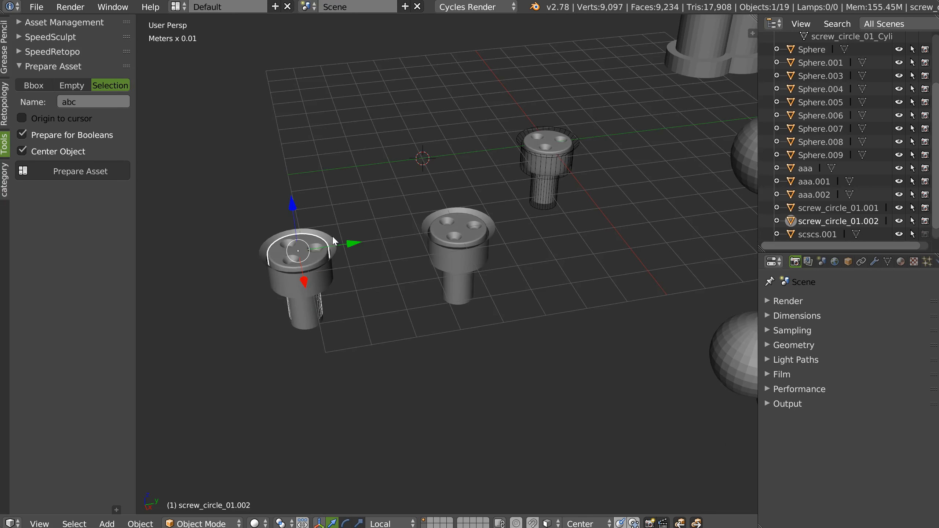
{"action": "left_click", "coordinate": [331, 237], "text": "shift"}
{"action": "left_click", "coordinate": [74, 171]}
{"action": "middle_click_drag", "start_coordinate": [569, 148], "coordinate": [599, 148]}
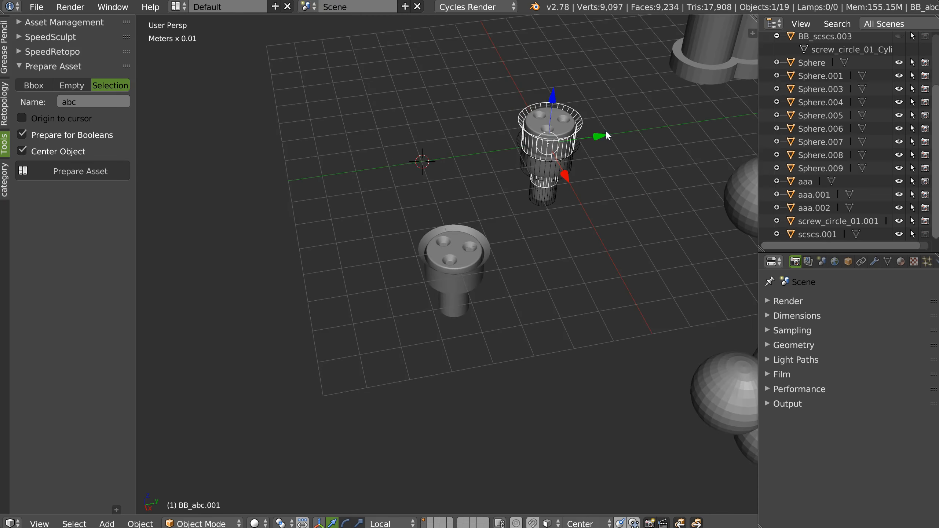
Move the newly prepared BB_abc.001 asset away from the first abc asset, next to the 3D cursor.
{"action": "key", "text": "g"}
{"action": "left_click", "coordinate": [438, 149]}
{"action": "middle_click_drag", "start_coordinate": [440, 156], "coordinate": [532, 165]}
{"action": "scroll", "coordinate": [532, 165], "scroll_direction": "down", "scroll_amount": 1}
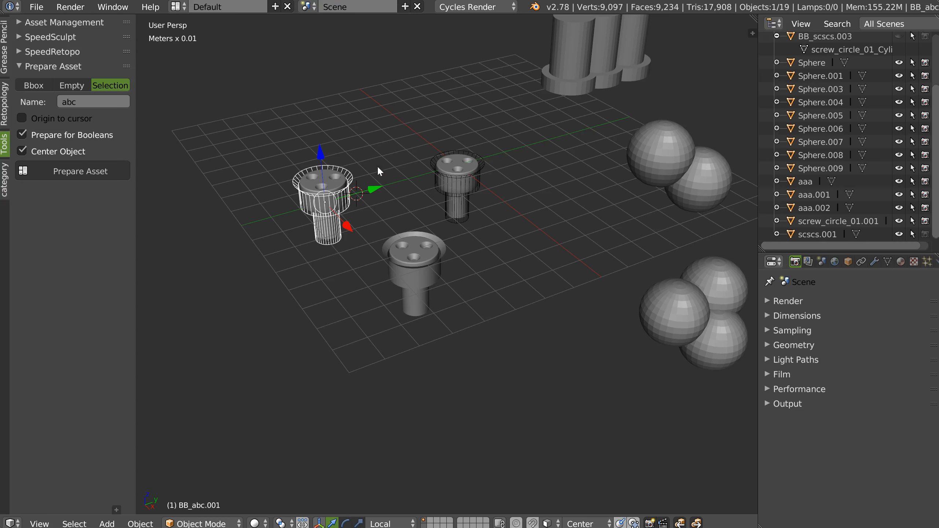
{"action": "middle_click_drag", "start_coordinate": [579, 142], "coordinate": [487, 146]}
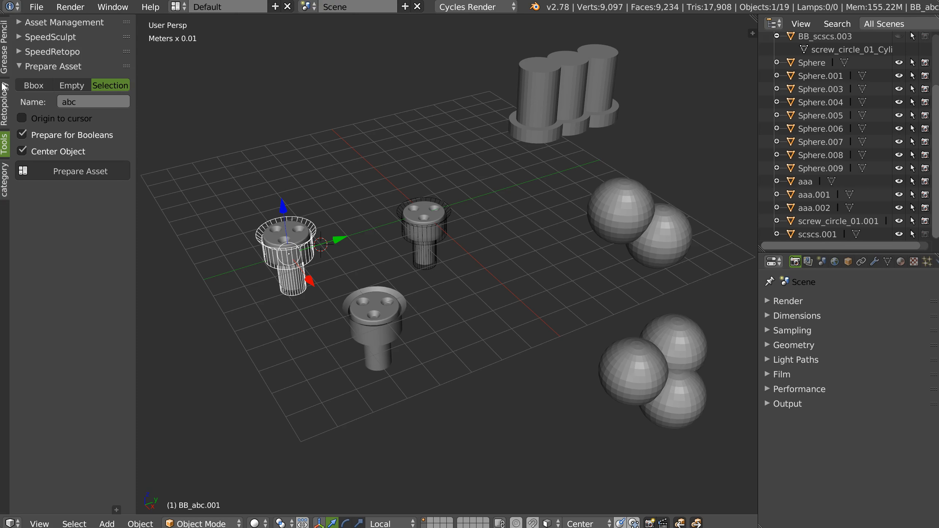
{"action": "left_click", "coordinate": [31, 85]}
{"action": "left_click", "coordinate": [125, 87]}
{"action": "middle_click_drag", "start_coordinate": [459, 220], "coordinate": [379, 260]}
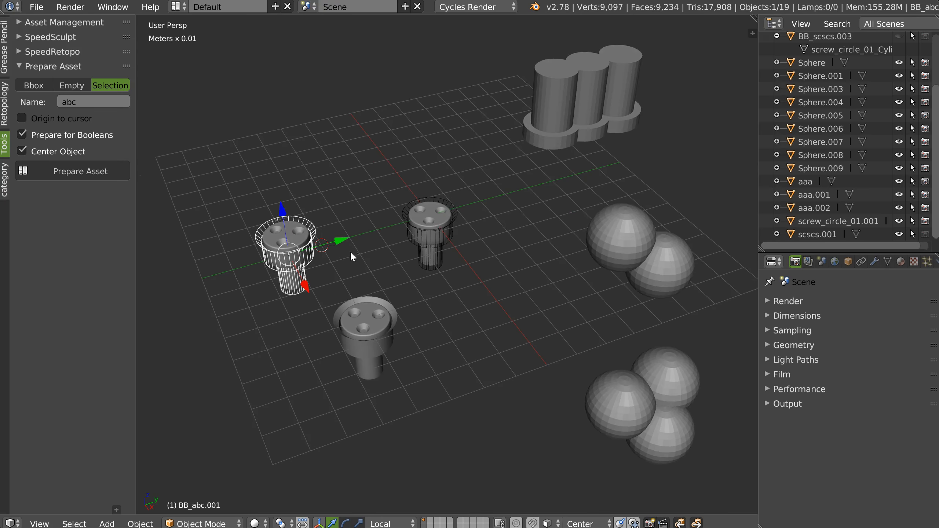
{"action": "scroll", "coordinate": [364, 207], "scroll_direction": "up", "scroll_amount": 3}
{"action": "middle_click_drag", "start_coordinate": [438, 218], "coordinate": [399, 232], "text": "shift"}
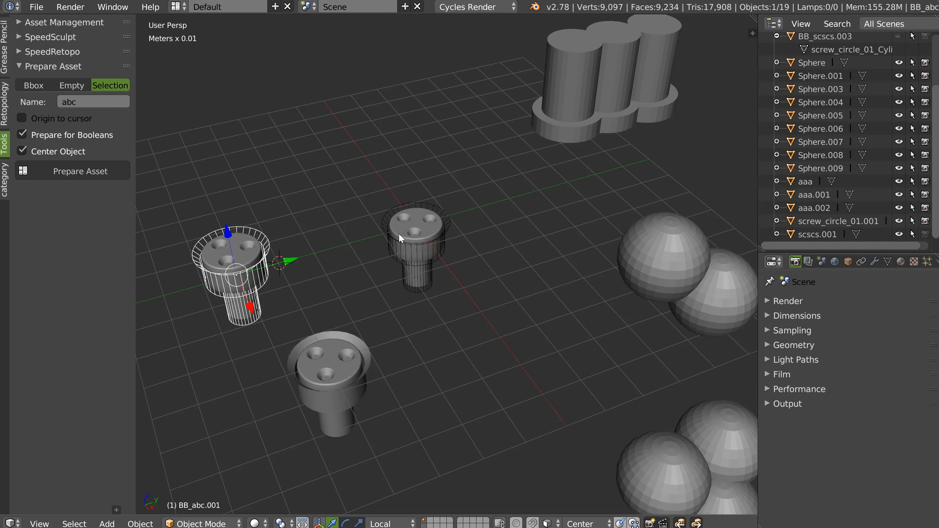
{"action": "scroll", "coordinate": [443, 189], "scroll_direction": "down", "scroll_amount": 4}
{"action": "middle_click_drag", "start_coordinate": [433, 259], "coordinate": [301, 228]}
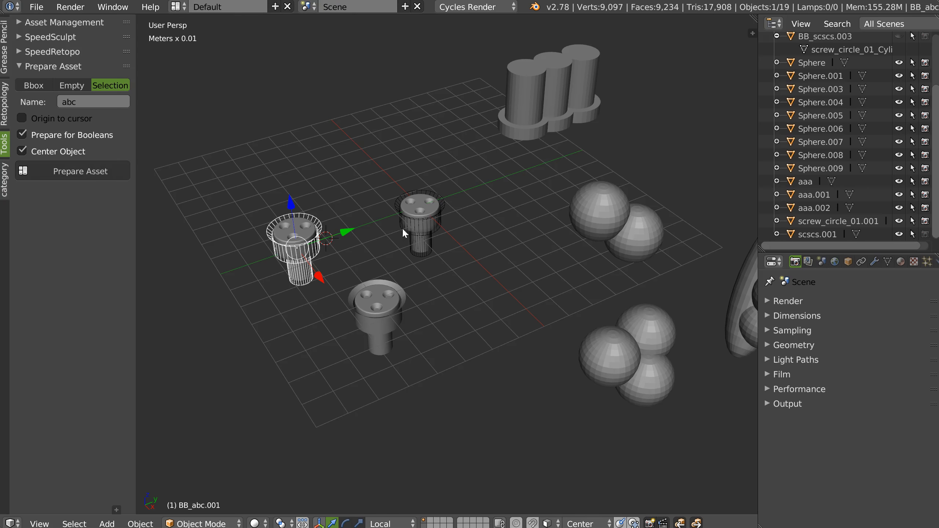
{"action": "middle_click_drag", "start_coordinate": [433, 229], "coordinate": [426, 233]}
{"action": "key", "text": "shift+space"}
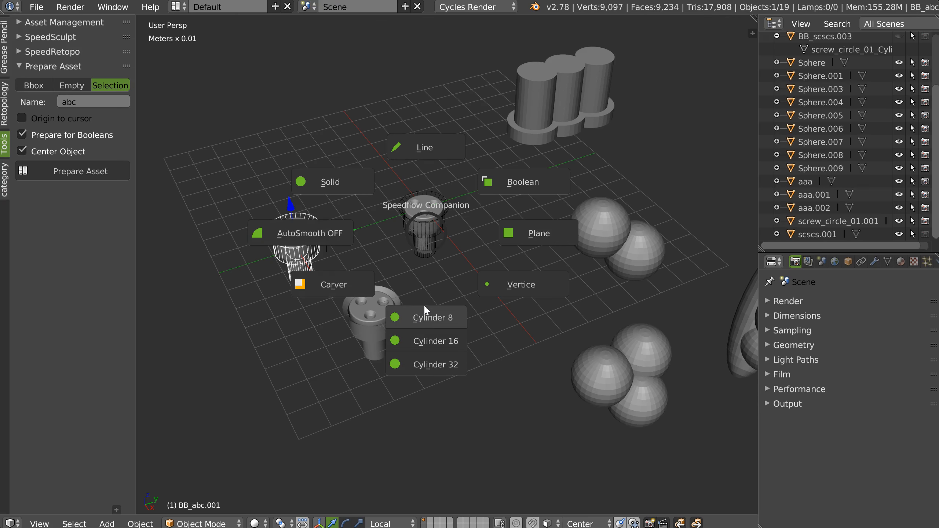
{"action": "key", "text": "Escape"}
{"action": "middle_click_drag", "start_coordinate": [401, 276], "coordinate": [384, 252]}
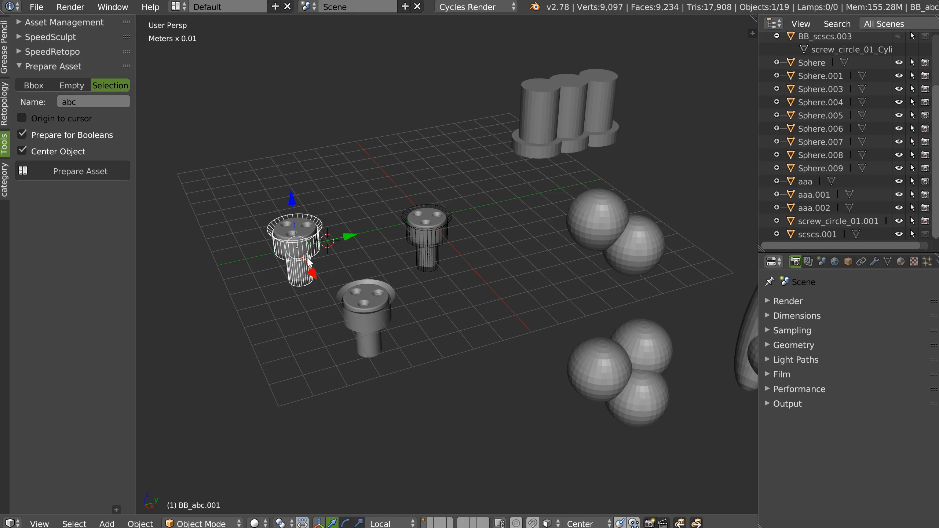